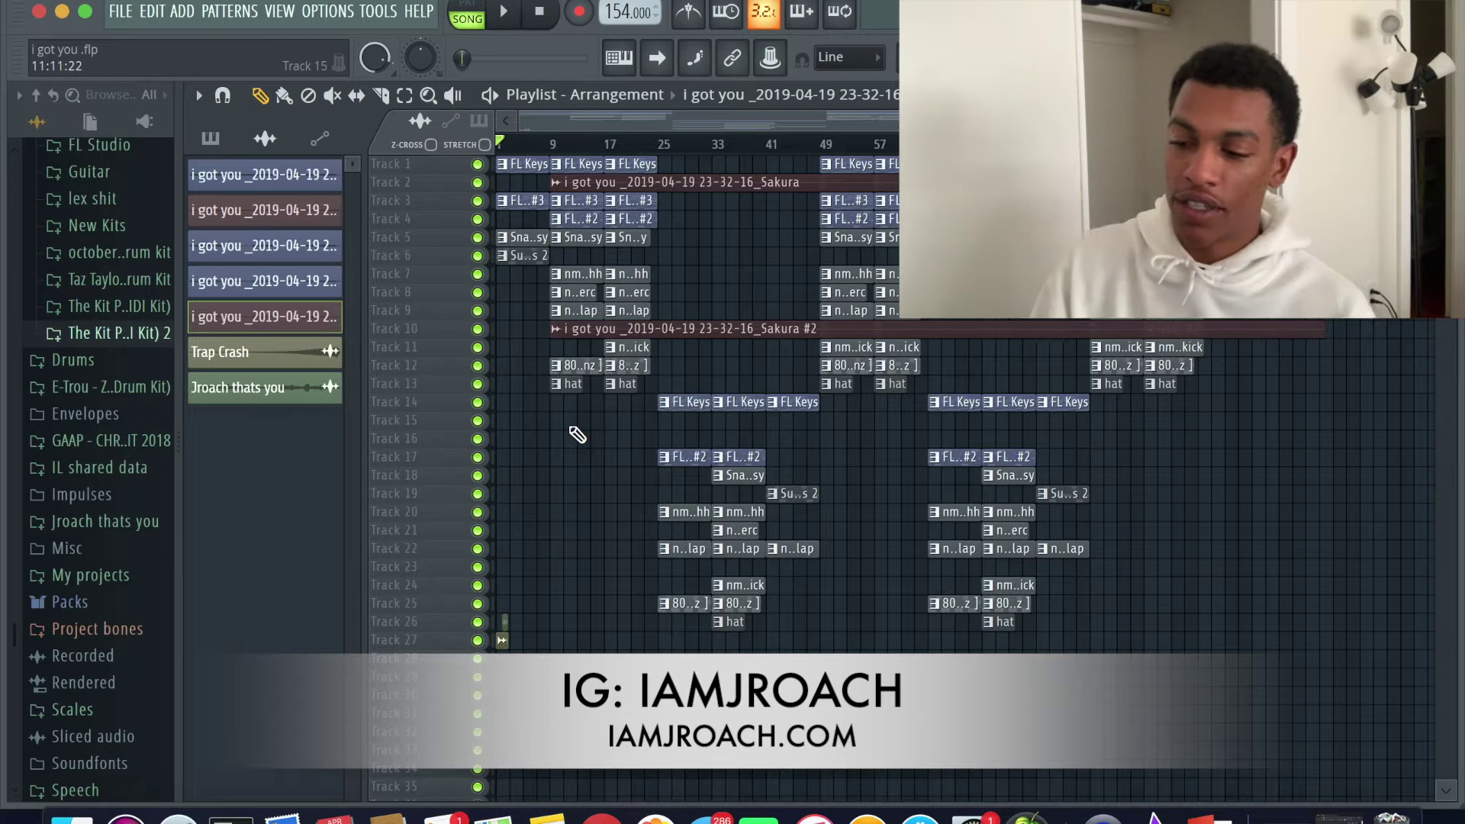
# Play the arrangement from the beginning to hear the full beat, and stop playback.
pyautogui.press('space')
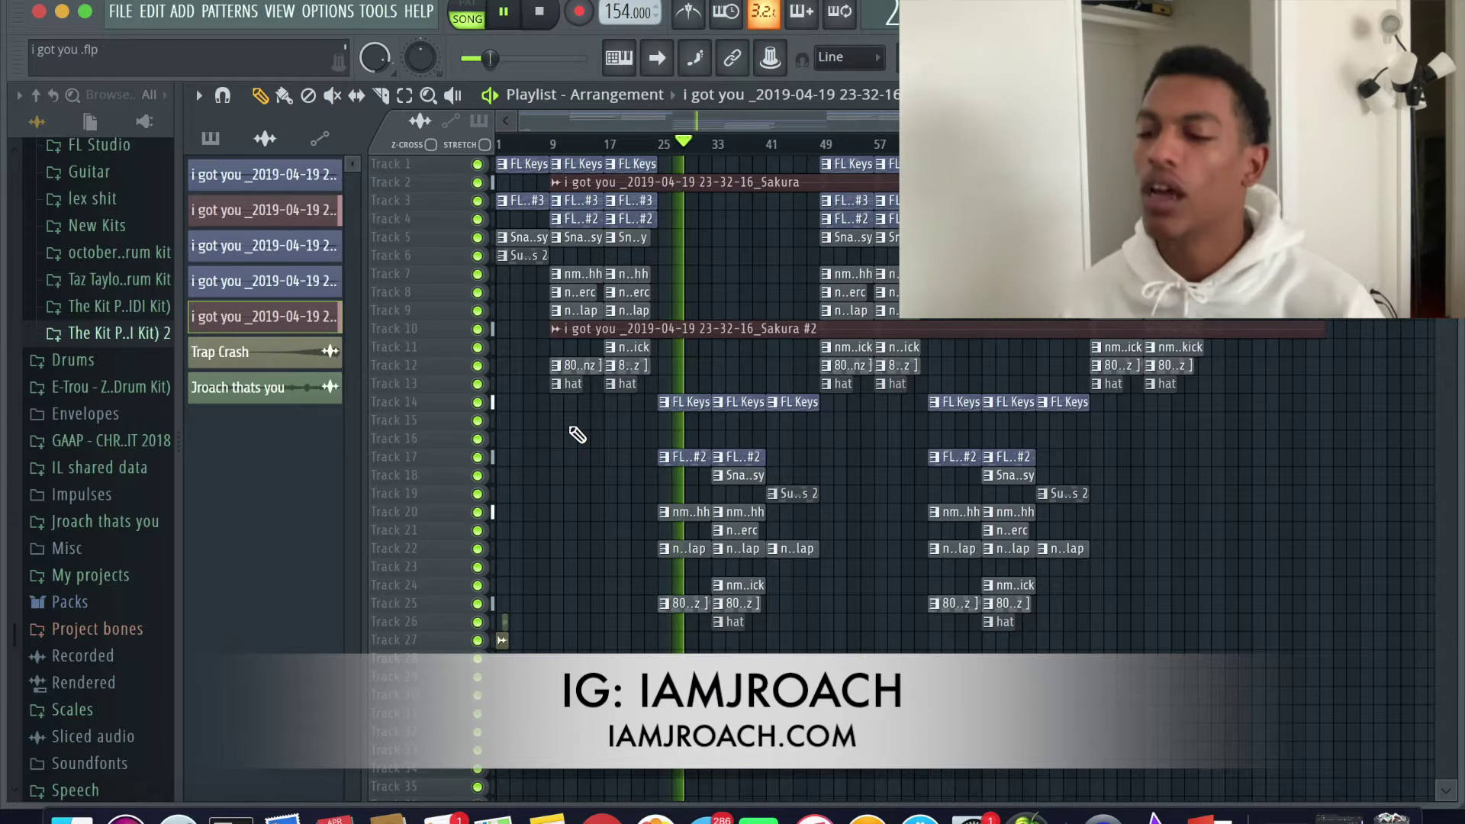
pyautogui.press('space')
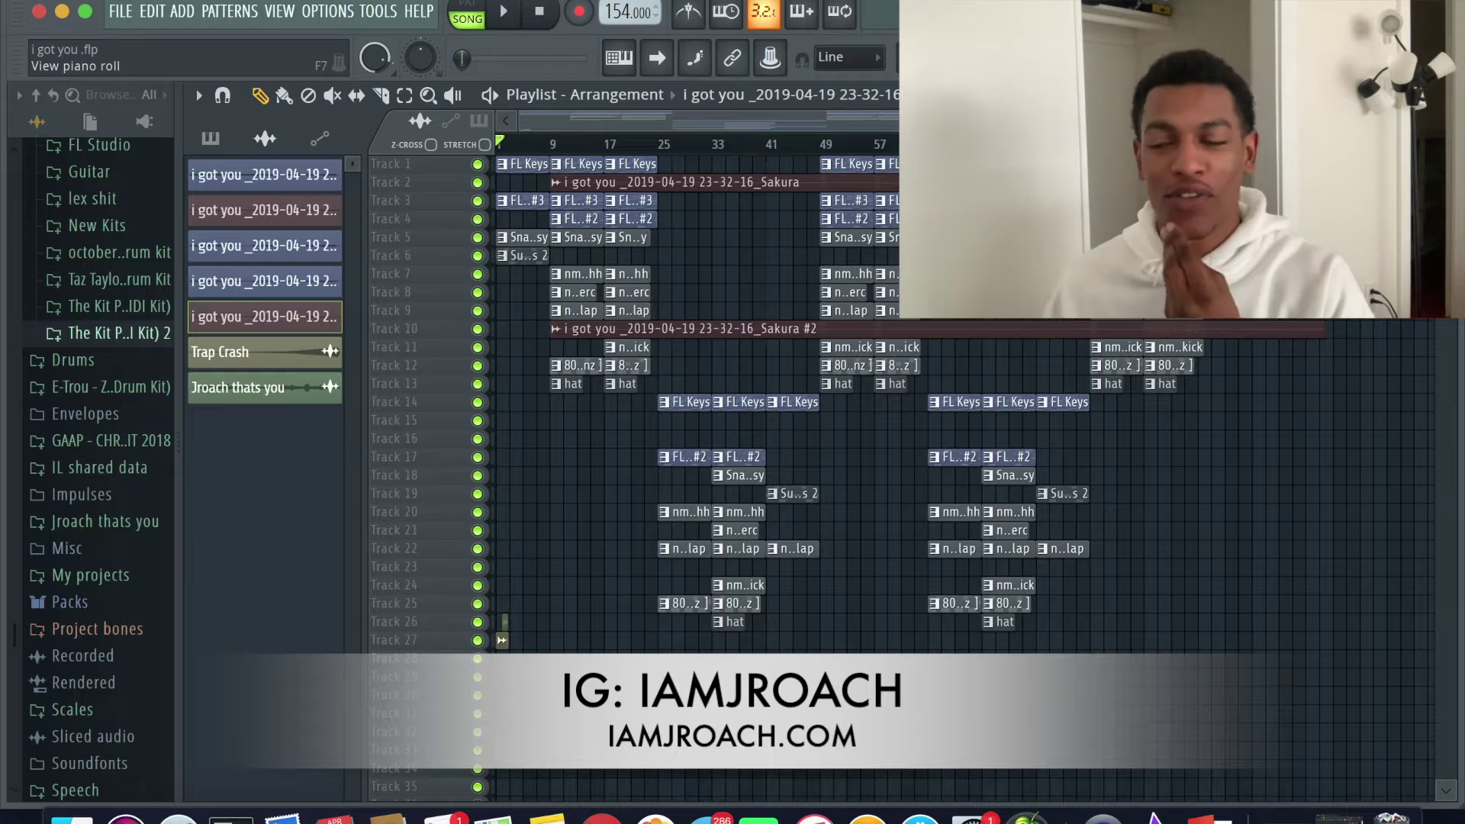
# Switch the picker to patterns and open the FL Keys pattern in the piano roll.
pyautogui.press('F6')
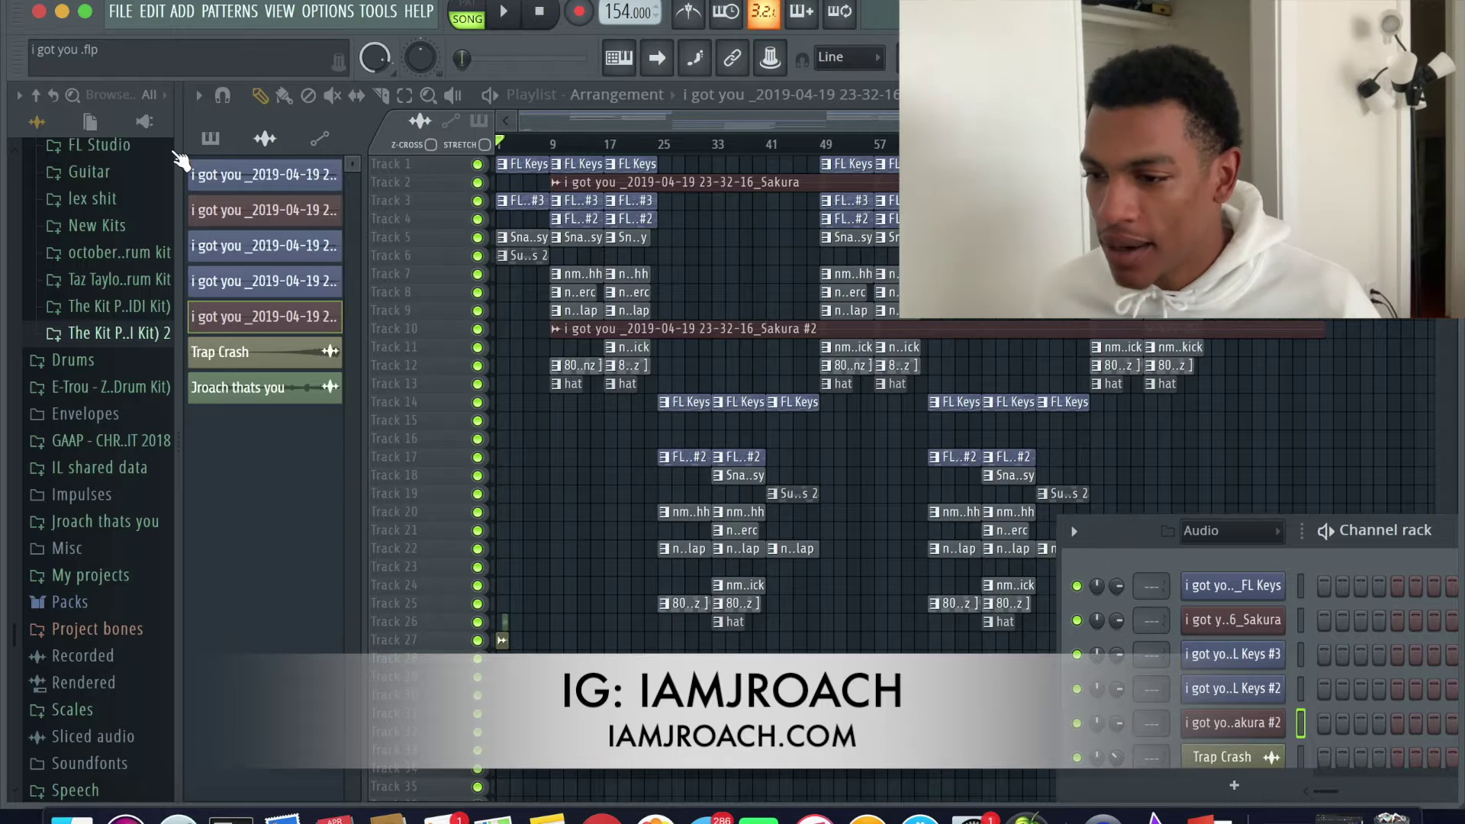
pyautogui.click(212, 139)
pyautogui.doubleClick(239, 177)
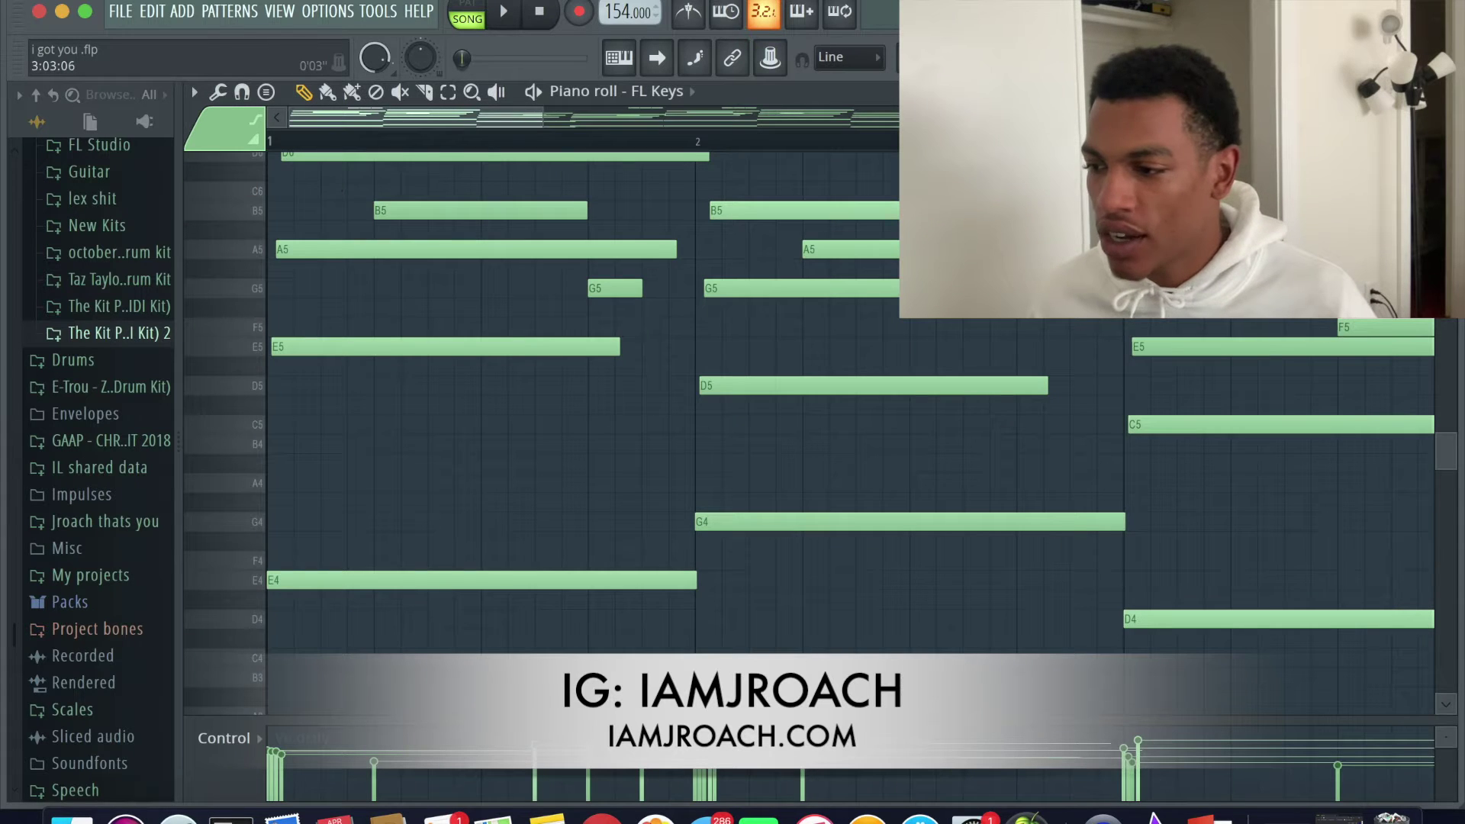
# Show the channel rack, move it clear of its original spot and enlarge it to list all channels down to the open hat.
pyautogui.press('F6')
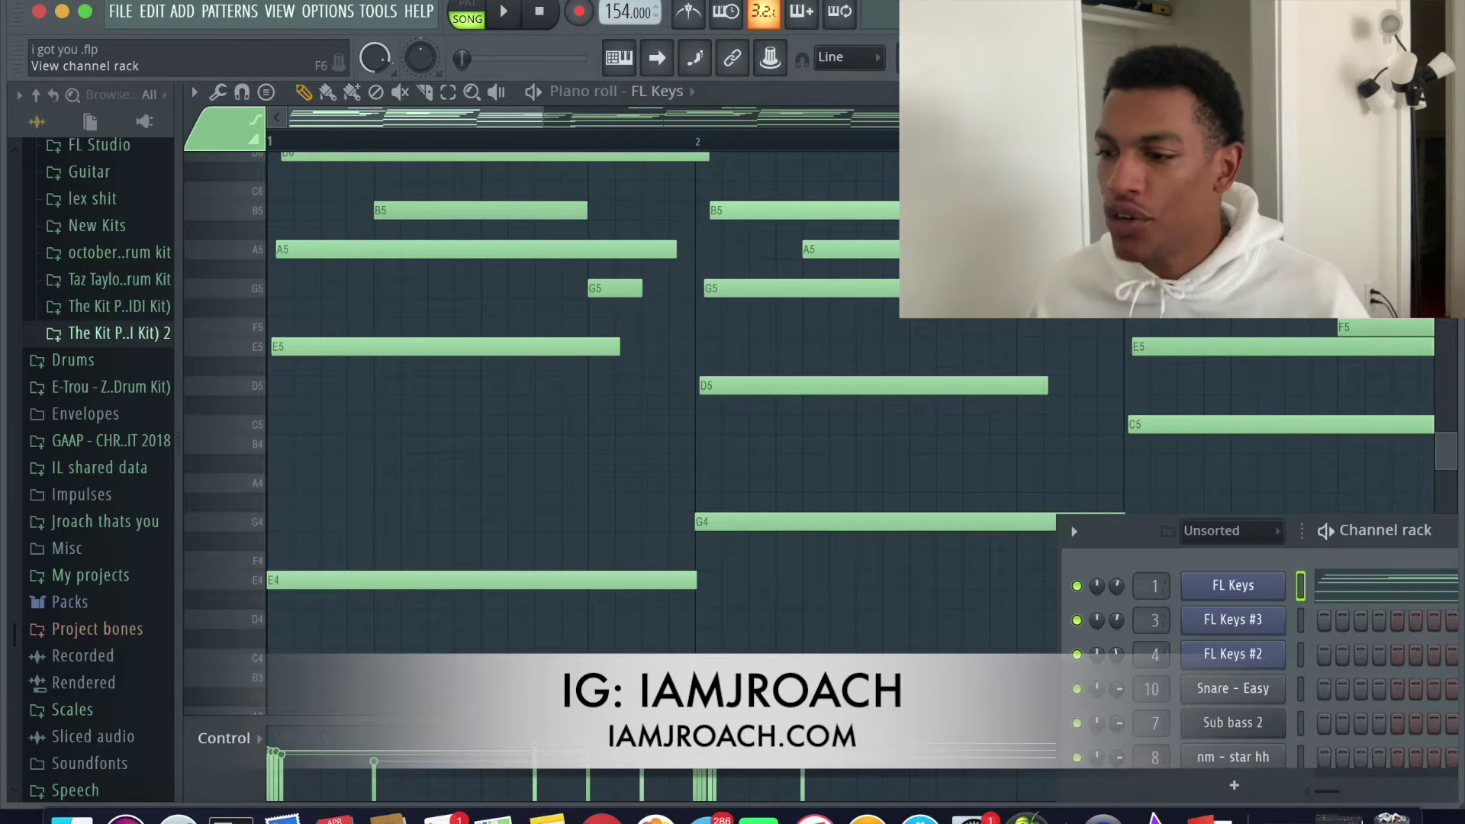
pyautogui.moveTo(1118, 537); pyautogui.dragTo(737, 96)
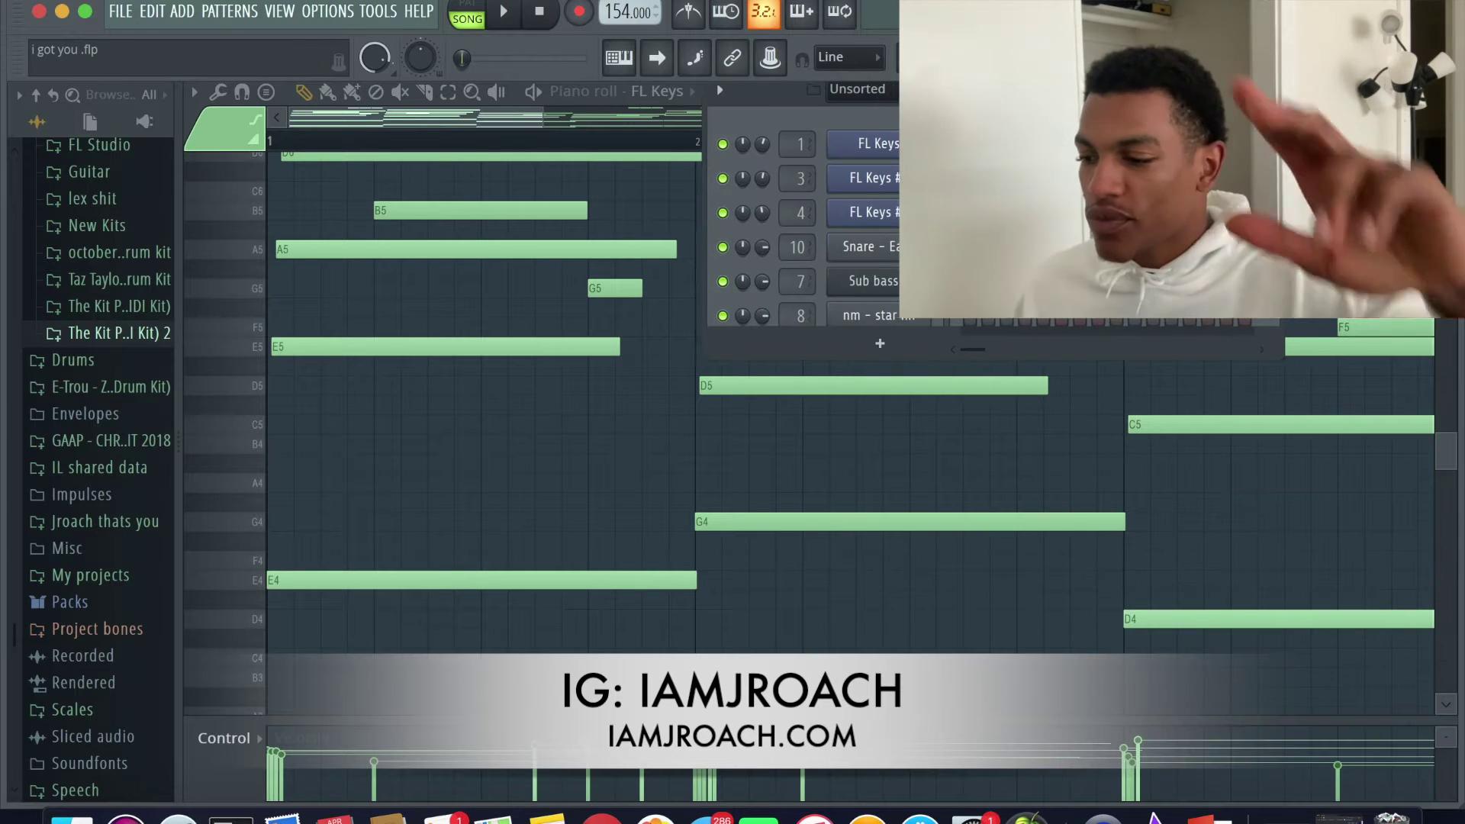
pyautogui.moveTo(769, 358); pyautogui.dragTo(769, 559)
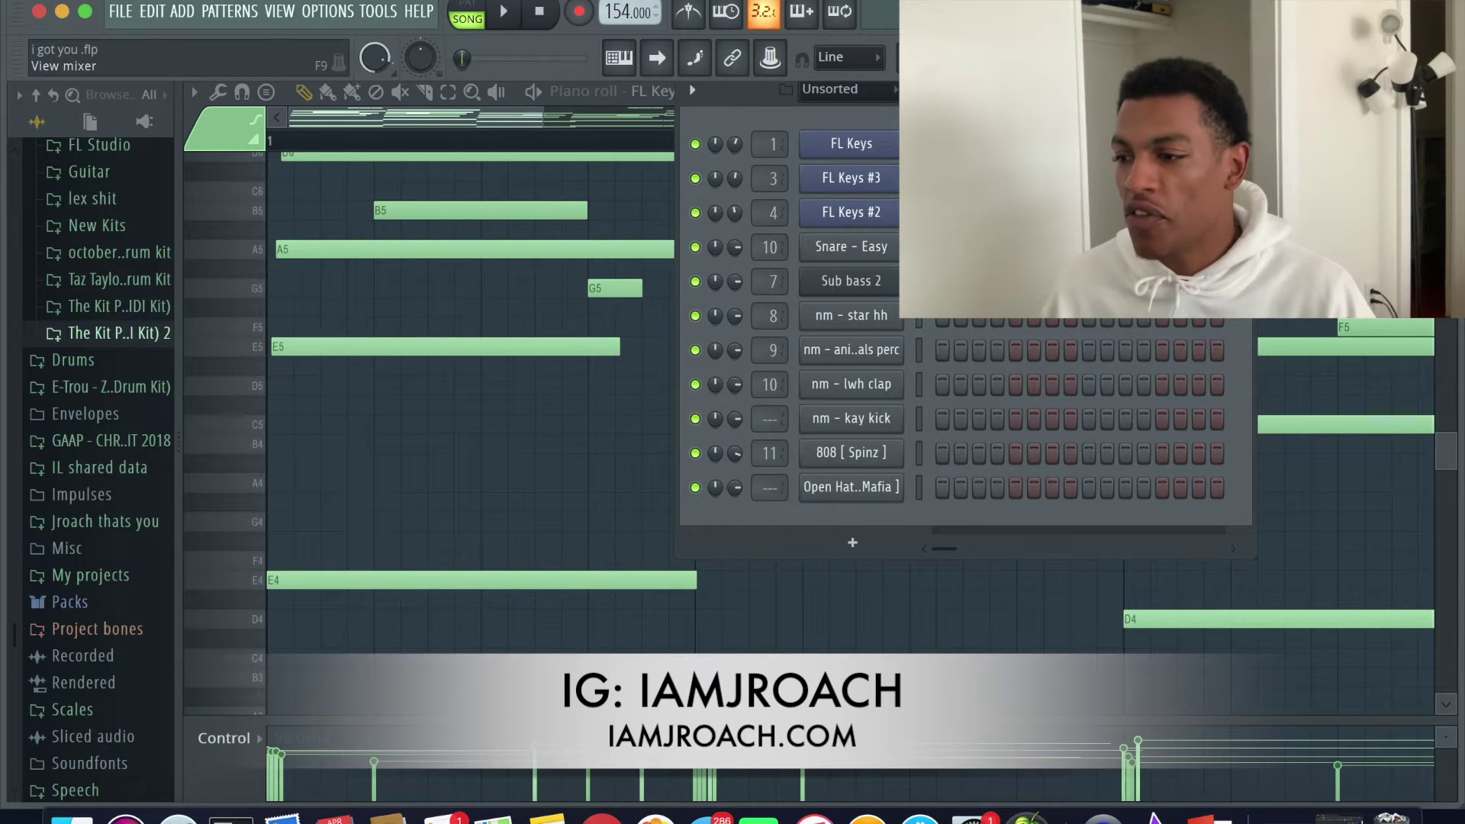
# Review the mixer, channel rack and piano roll in turn, leaving only the mixer showing.
pyautogui.press('F9')
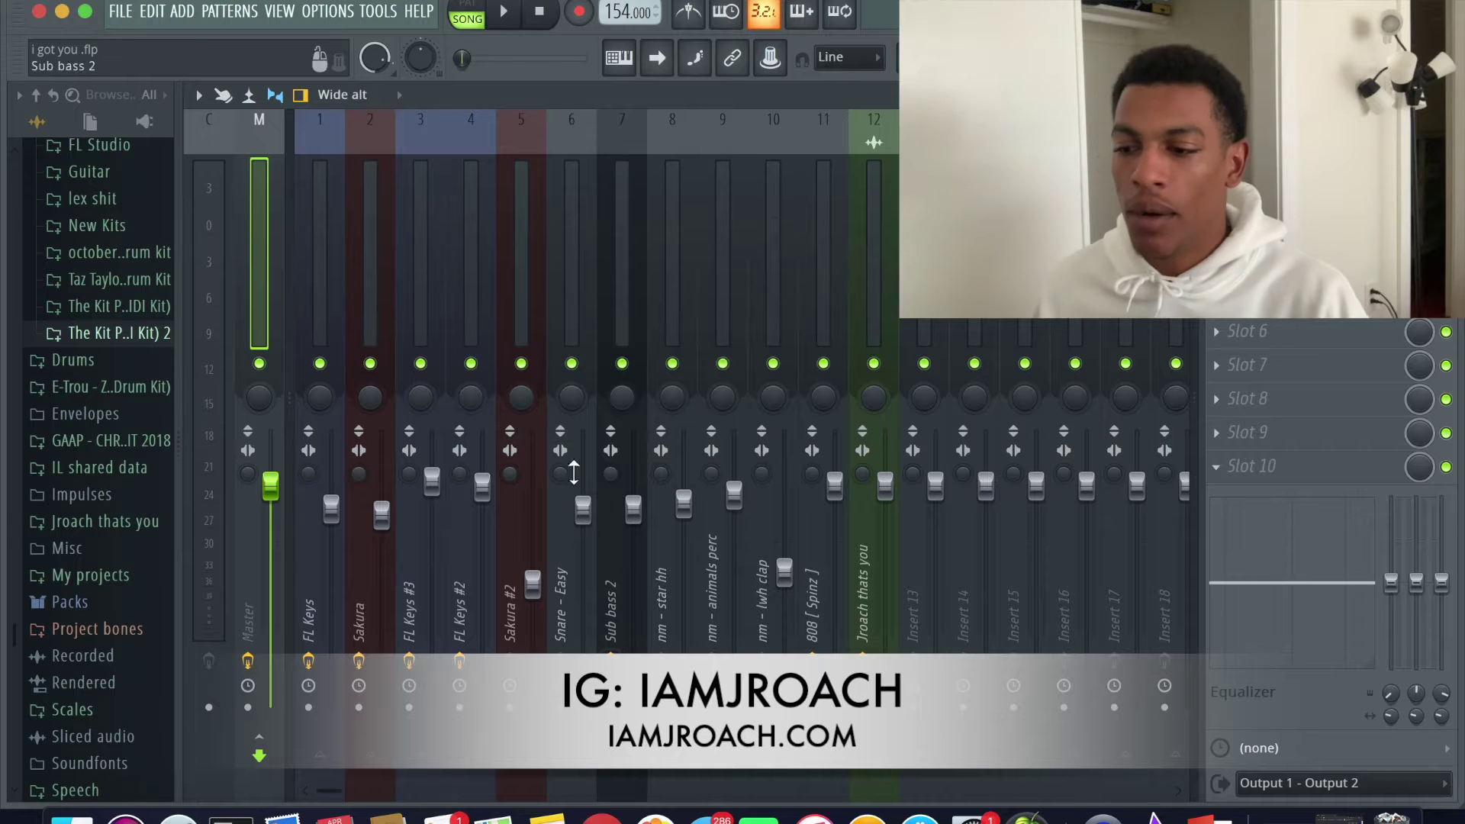
pyautogui.press('F6')
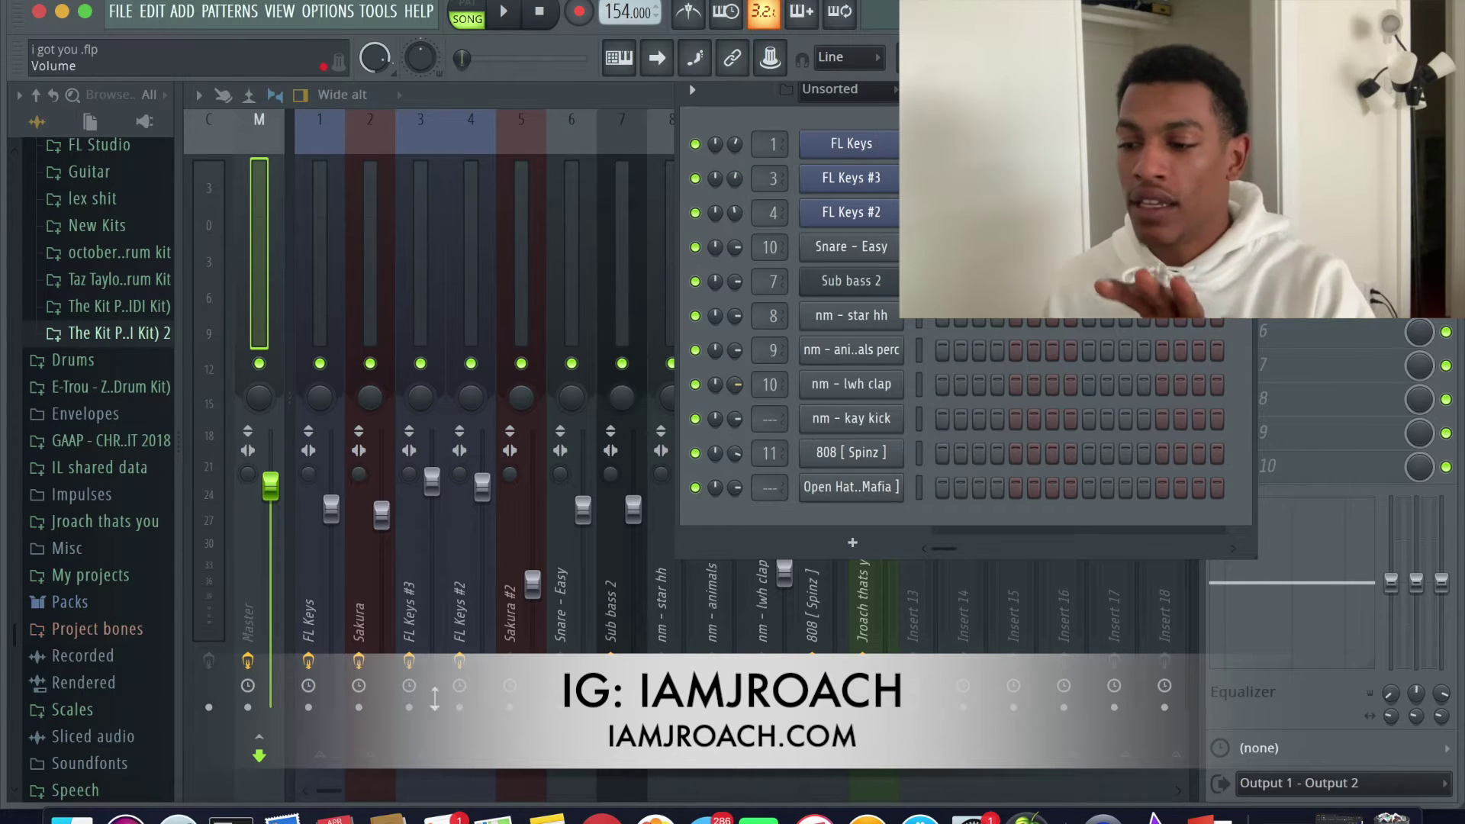
pyautogui.press('F7')
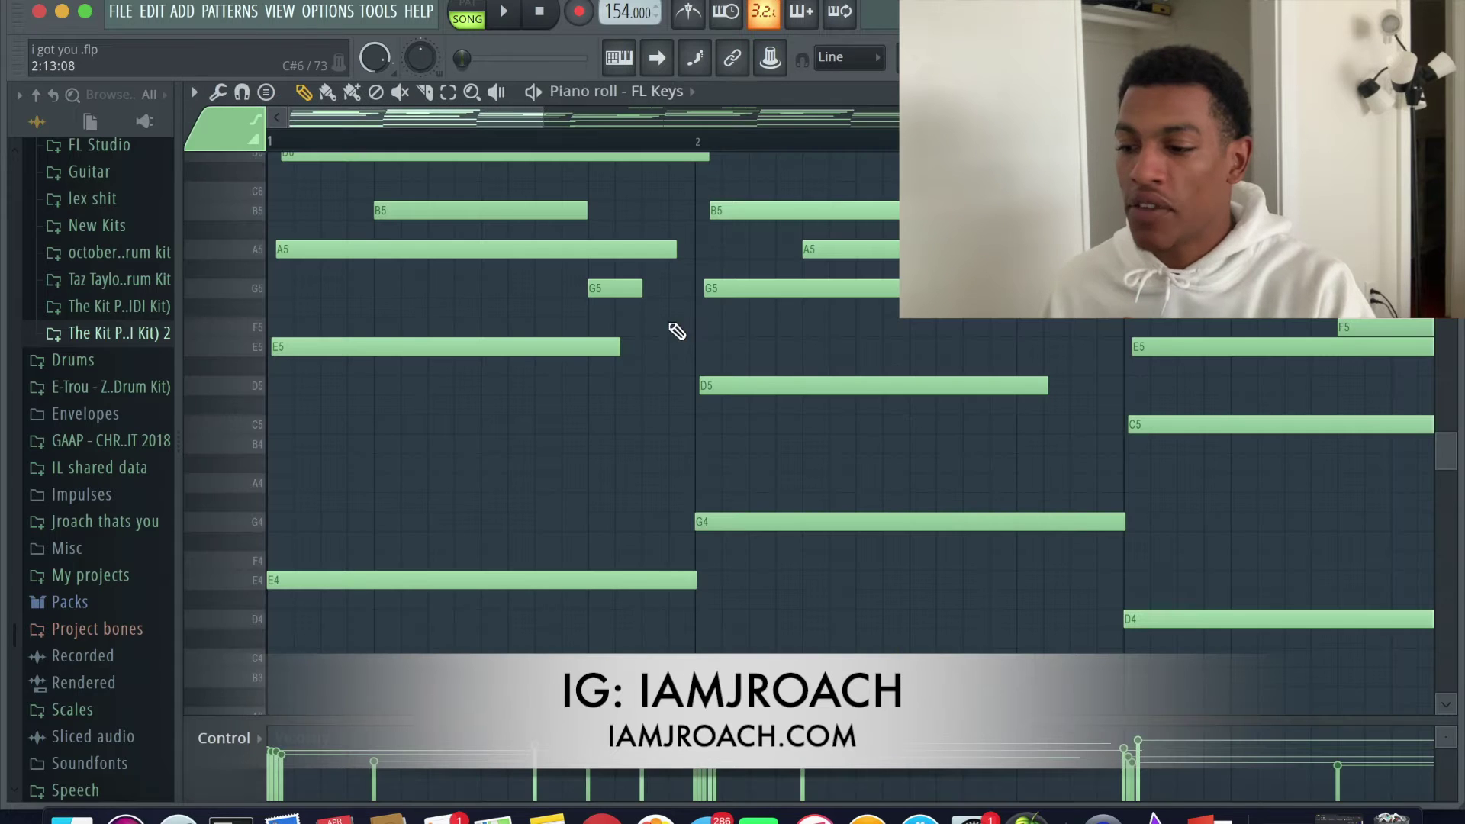
pyautogui.press('F6')
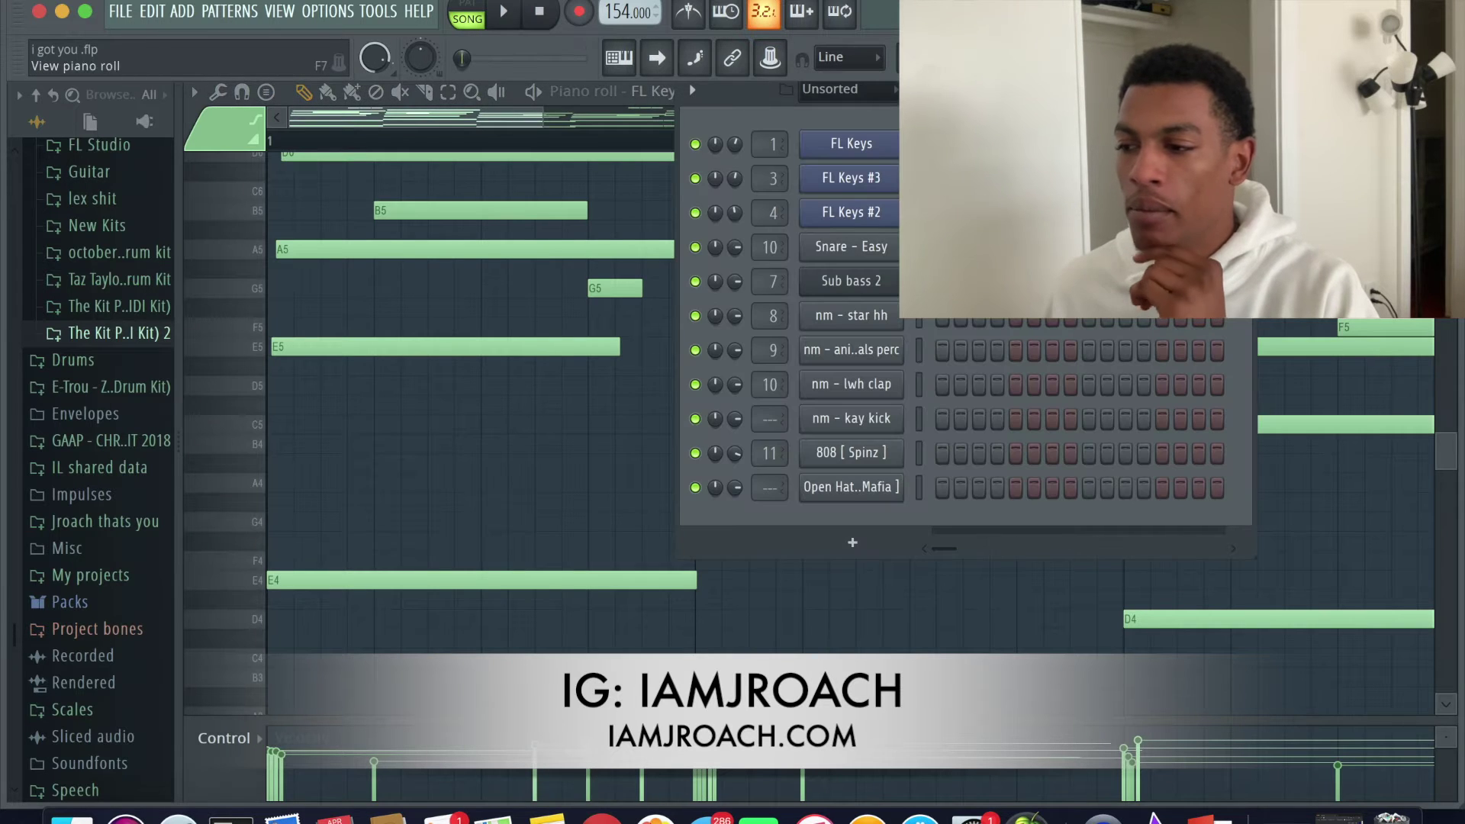
pyautogui.press('F9')
pyautogui.press('F6')
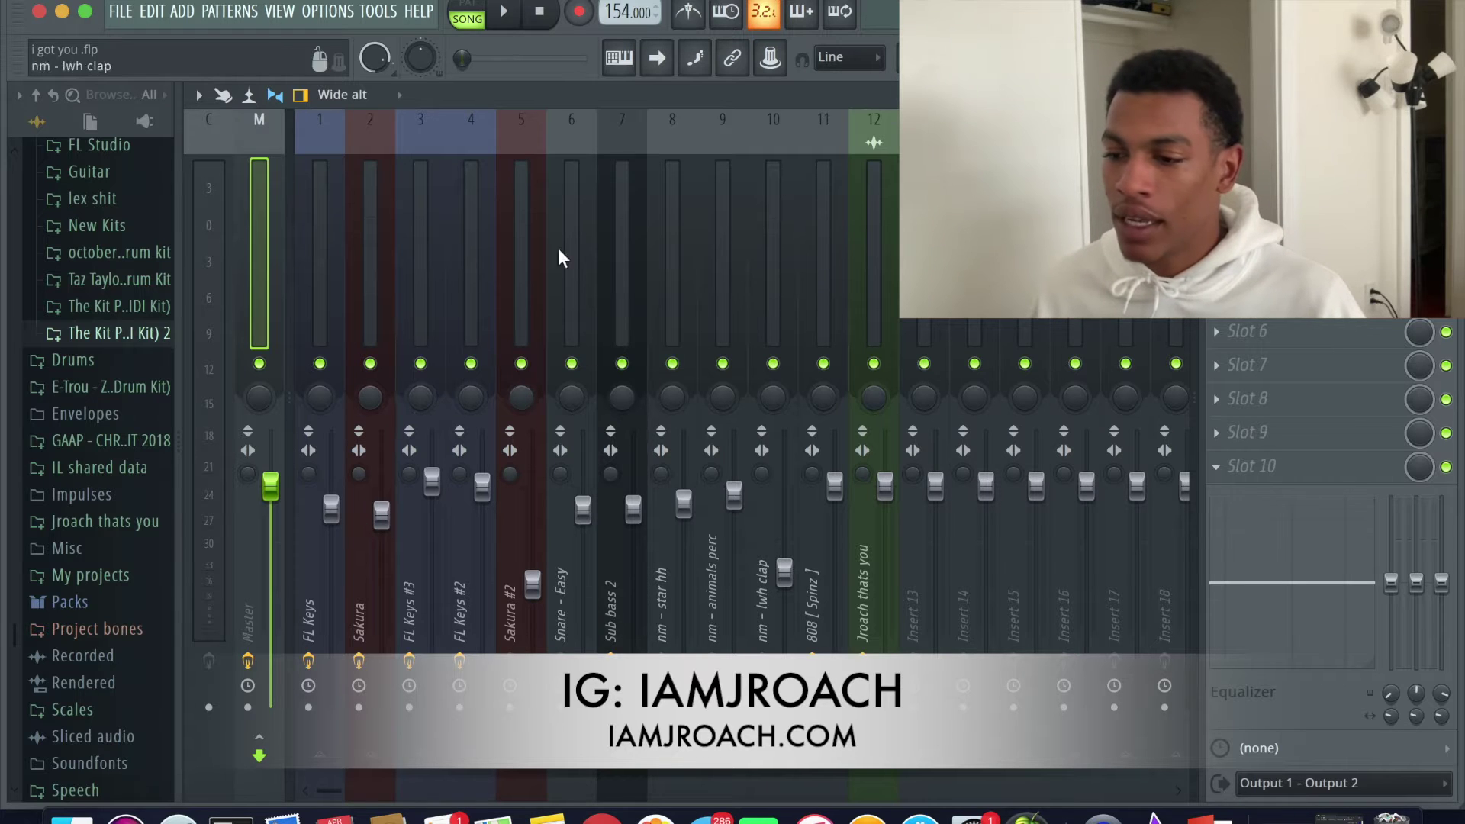
# Solo the FL Keys mixer track and open its Fruity Parametric EQ 2.
pyautogui.click(319, 255)
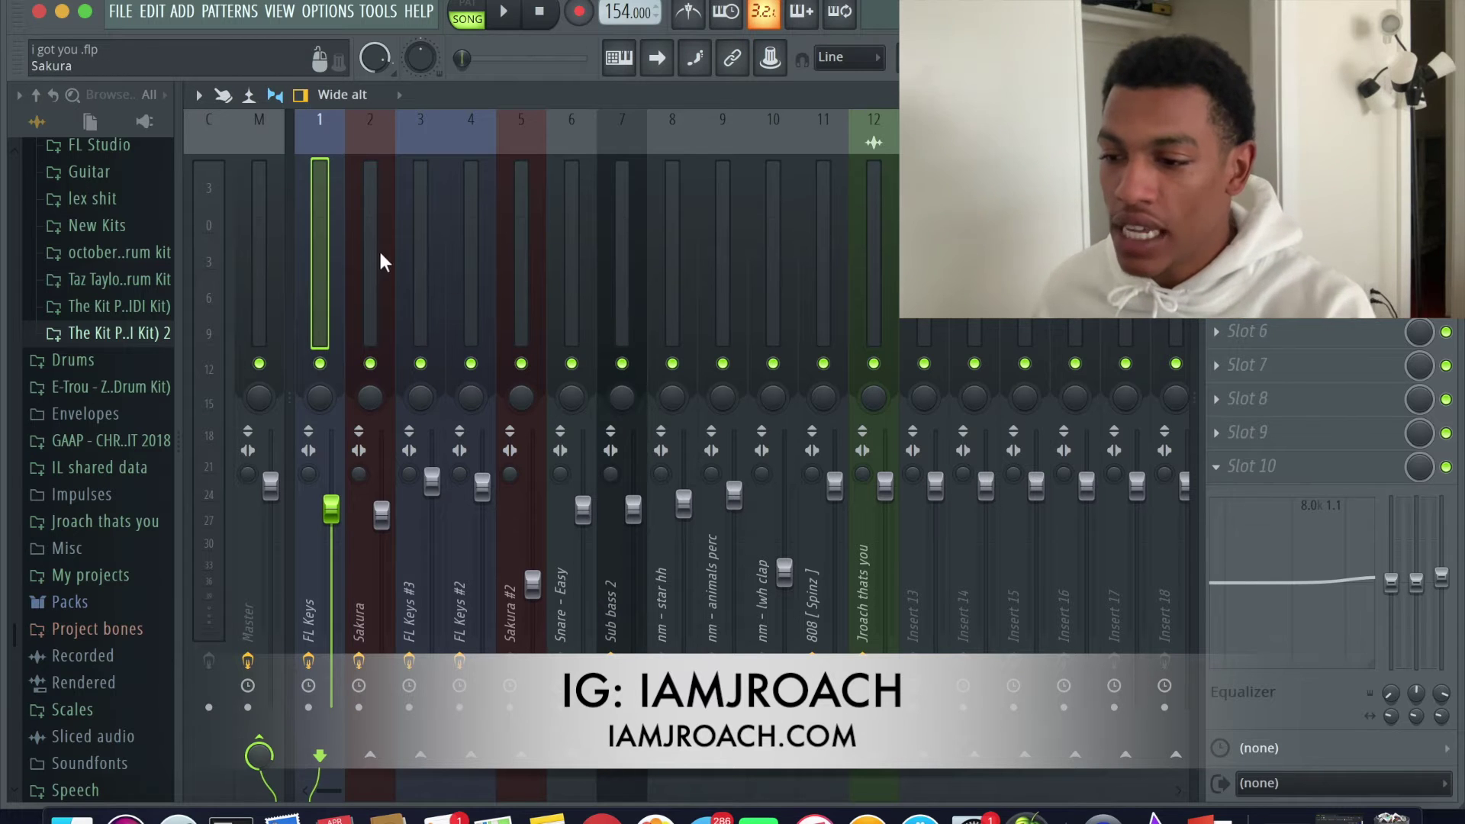
pyautogui.rightClick(324, 363)
pyautogui.rightClick(323, 363)
pyautogui.rightClick(323, 363)
pyautogui.click(1297, 162)
pyautogui.click(1297, 162)
pyautogui.click(1297, 163)
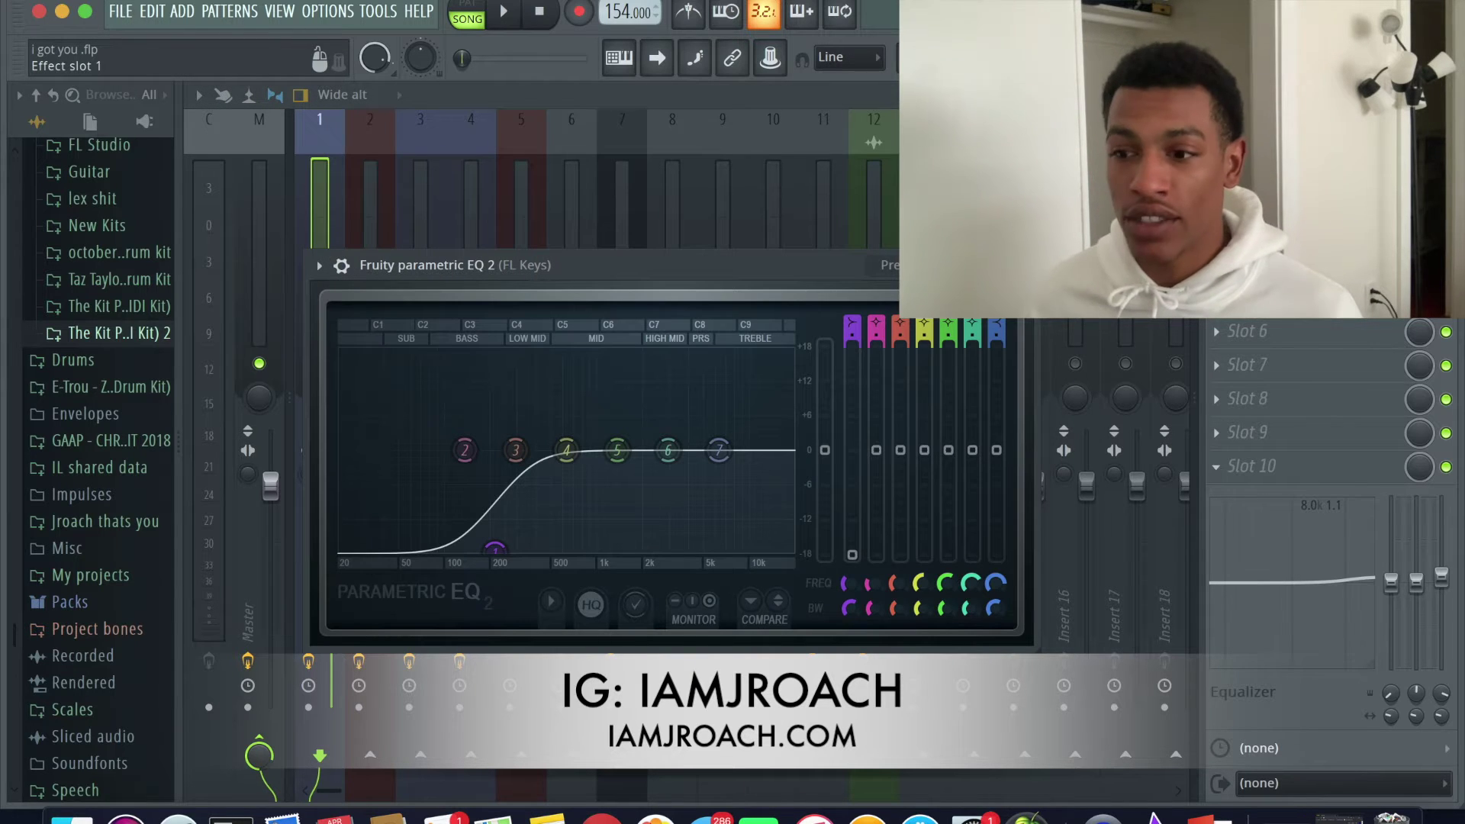
# Lower EQ band 1 on FL Keys to 20 Hz at about -16 dB and play the soloed keys.
pyautogui.moveTo(495, 550); pyautogui.dragTo(342, 543)
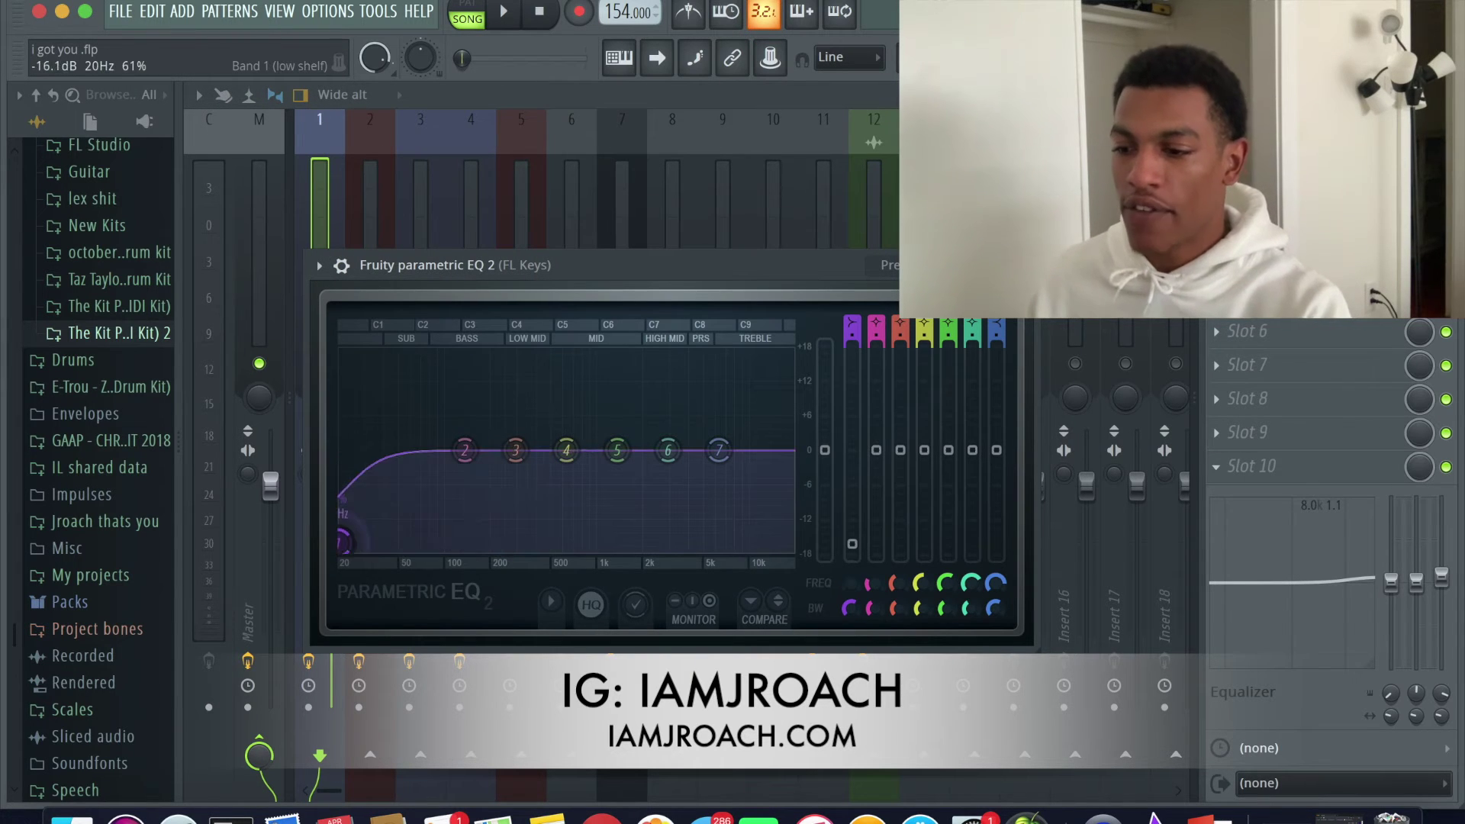
pyautogui.press('space')
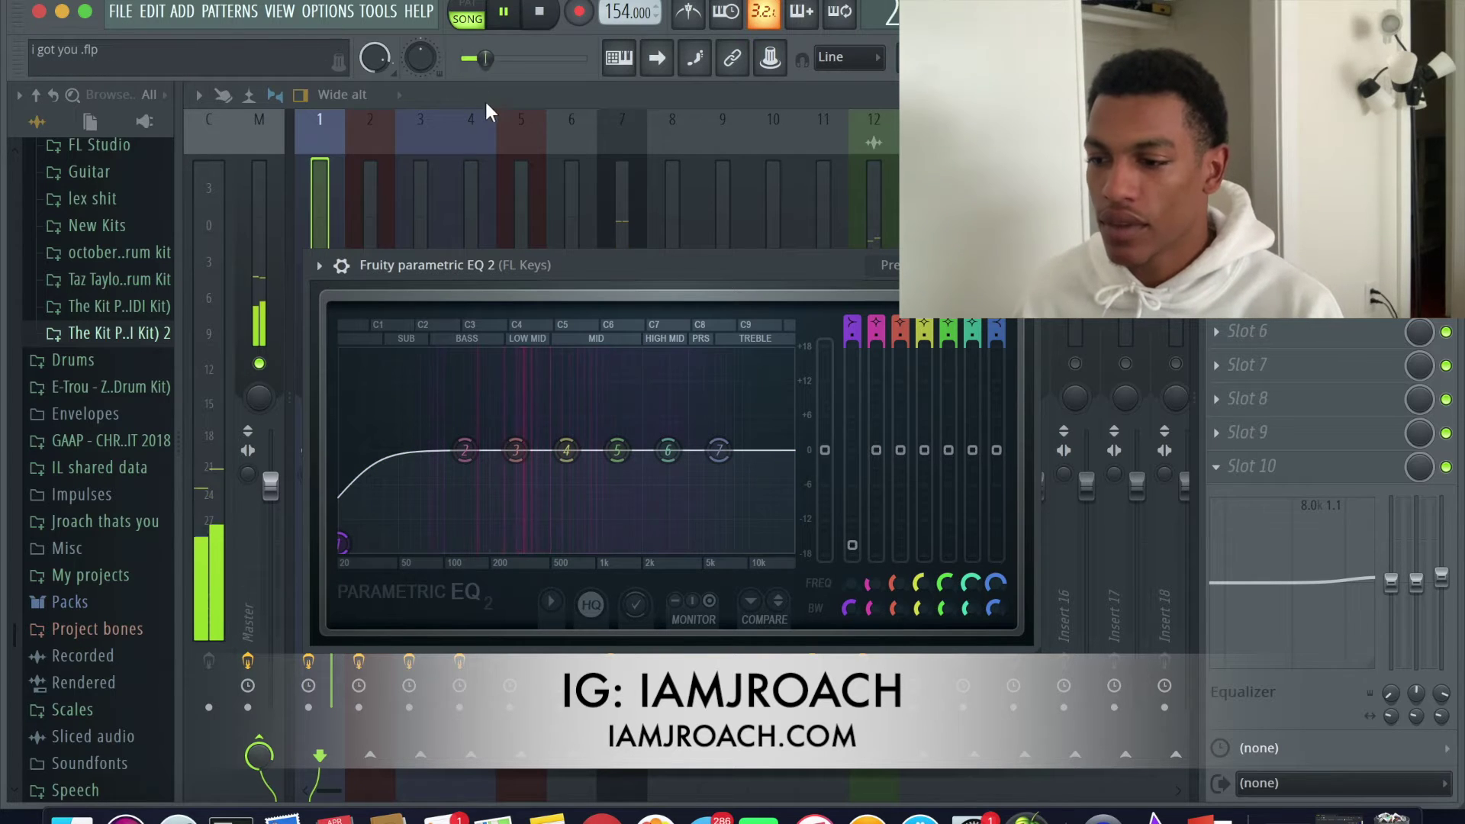
pyautogui.moveTo(621, 269); pyautogui.dragTo(1284, 340)
pyautogui.press('space')
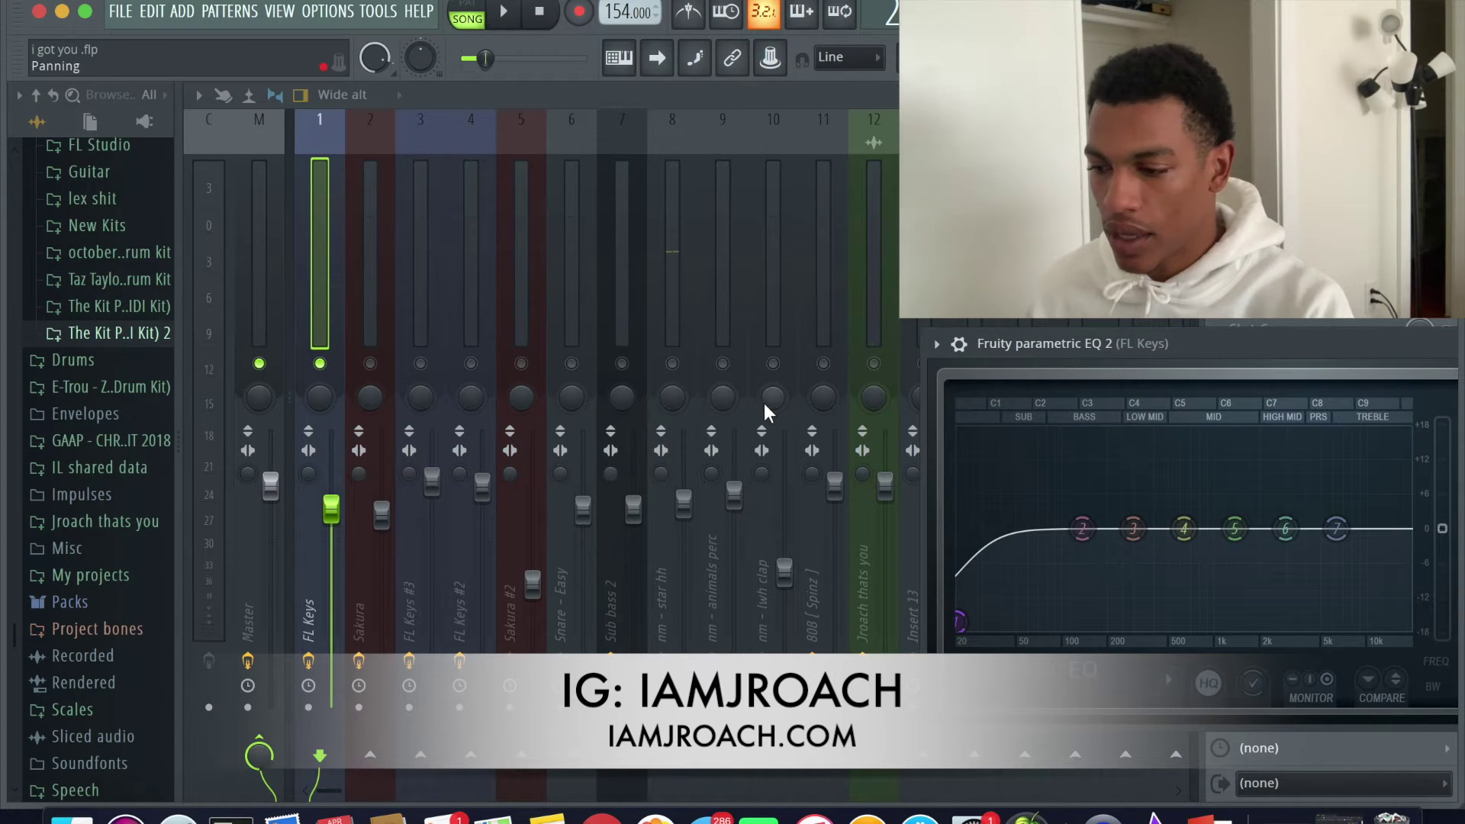
# Unmute the Sub bass 2 mixer track and play it with FL Keys while keeping the keys' EQ in view.
pyautogui.click(629, 369)
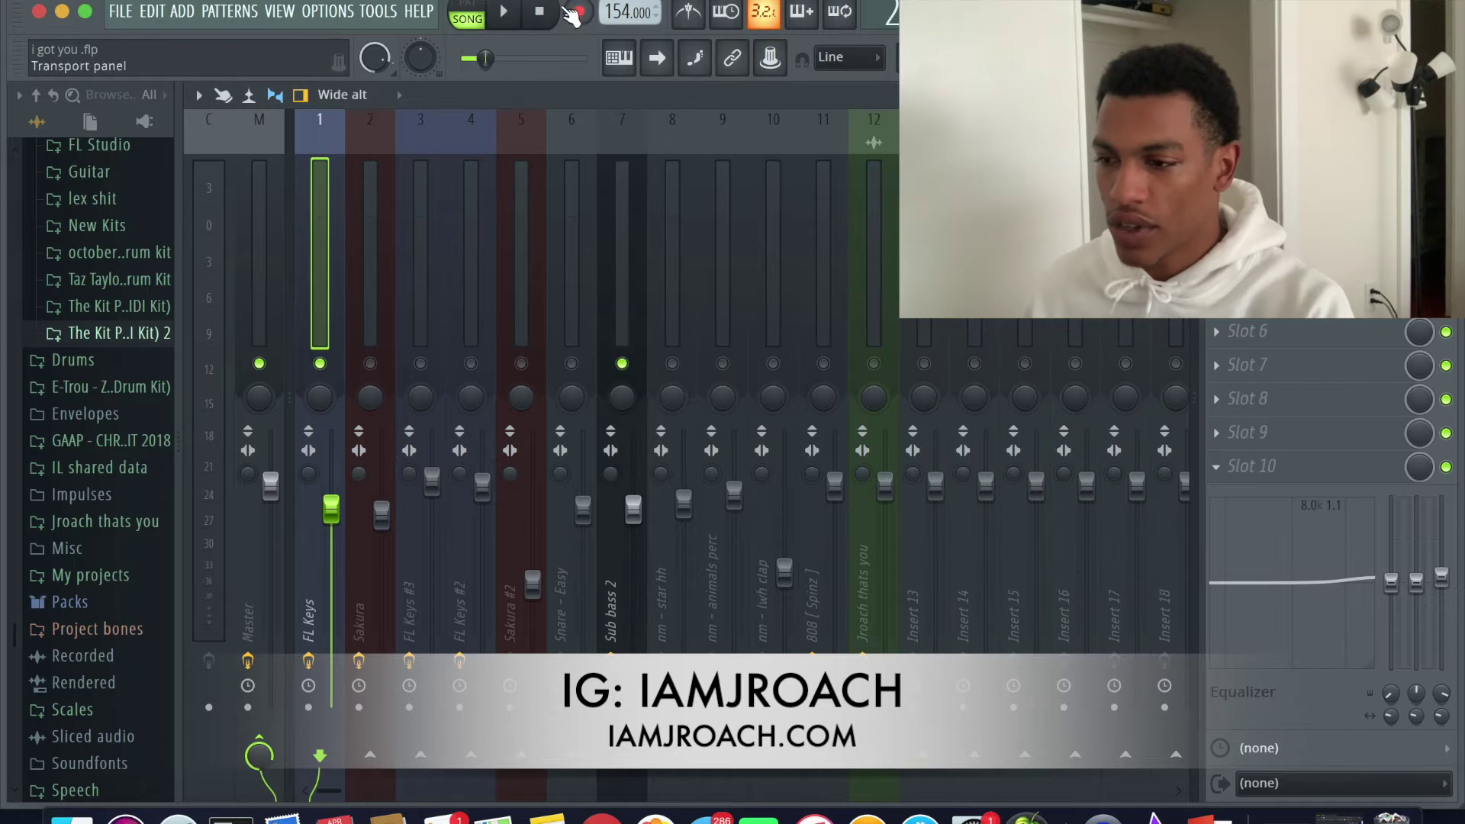
pyautogui.press('space')
pyautogui.click(1259, 162)
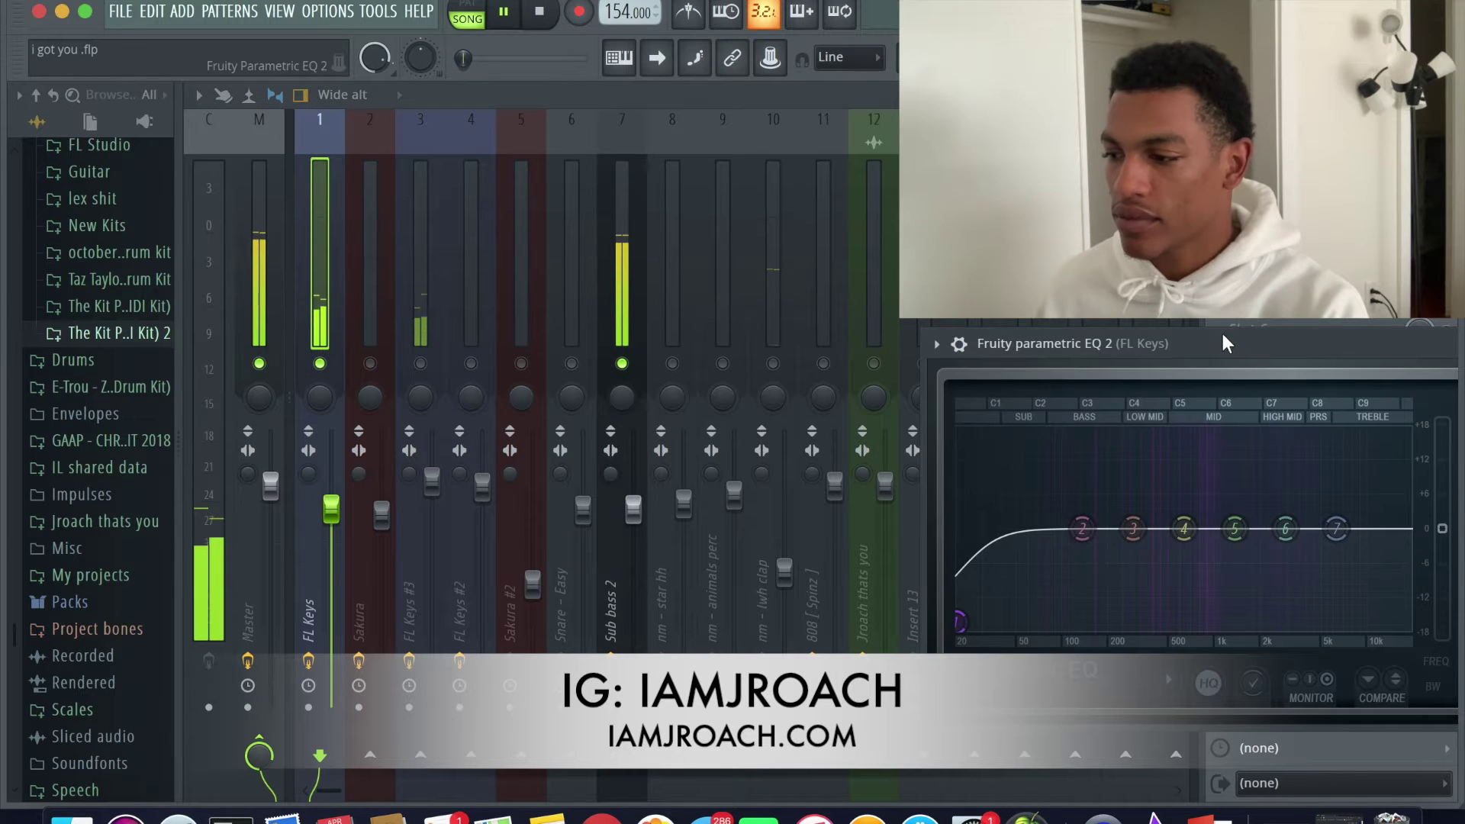
pyautogui.moveTo(1086, 319); pyautogui.dragTo(639, 131)
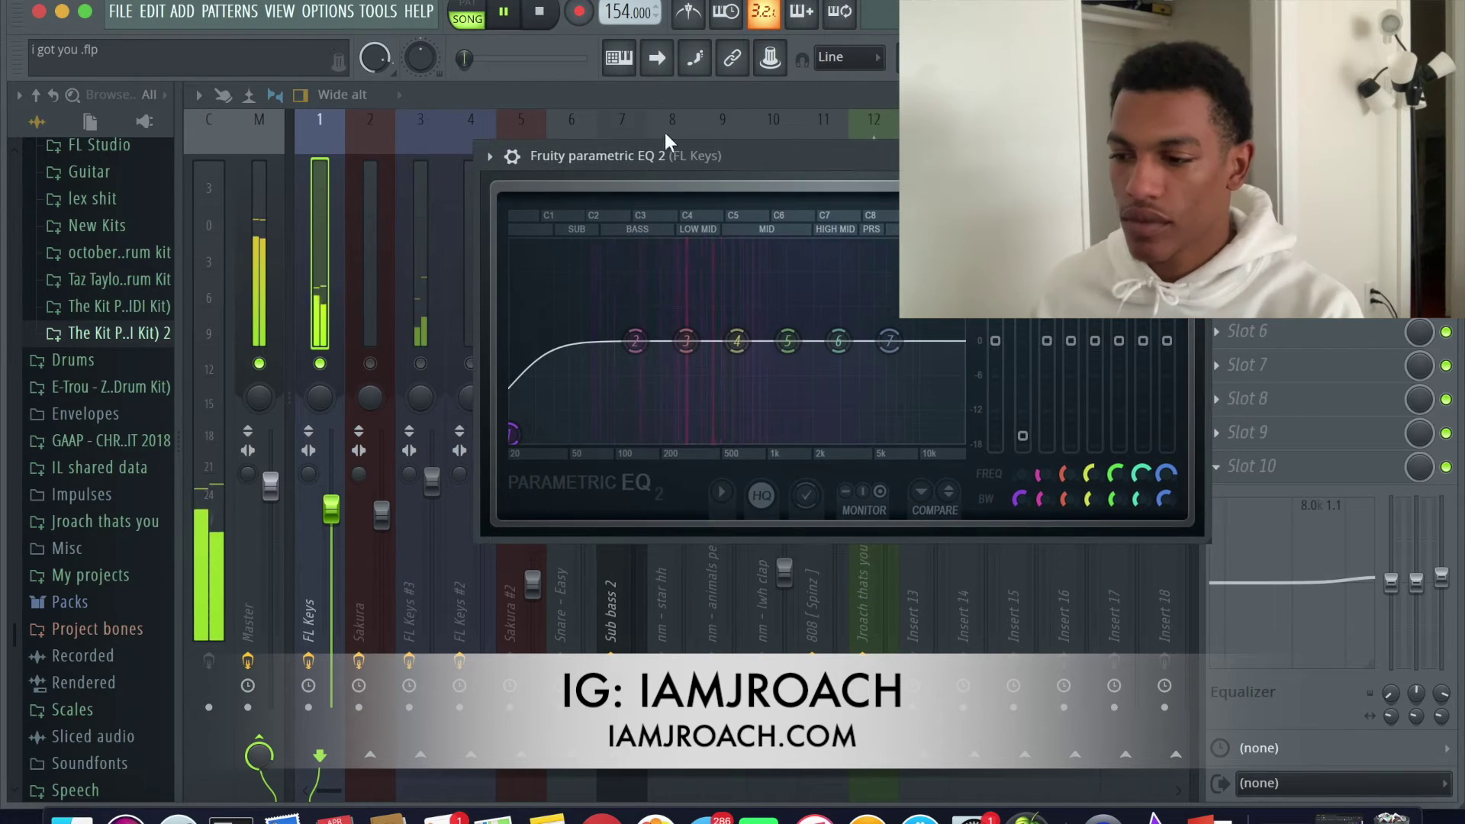
pyautogui.press('space')
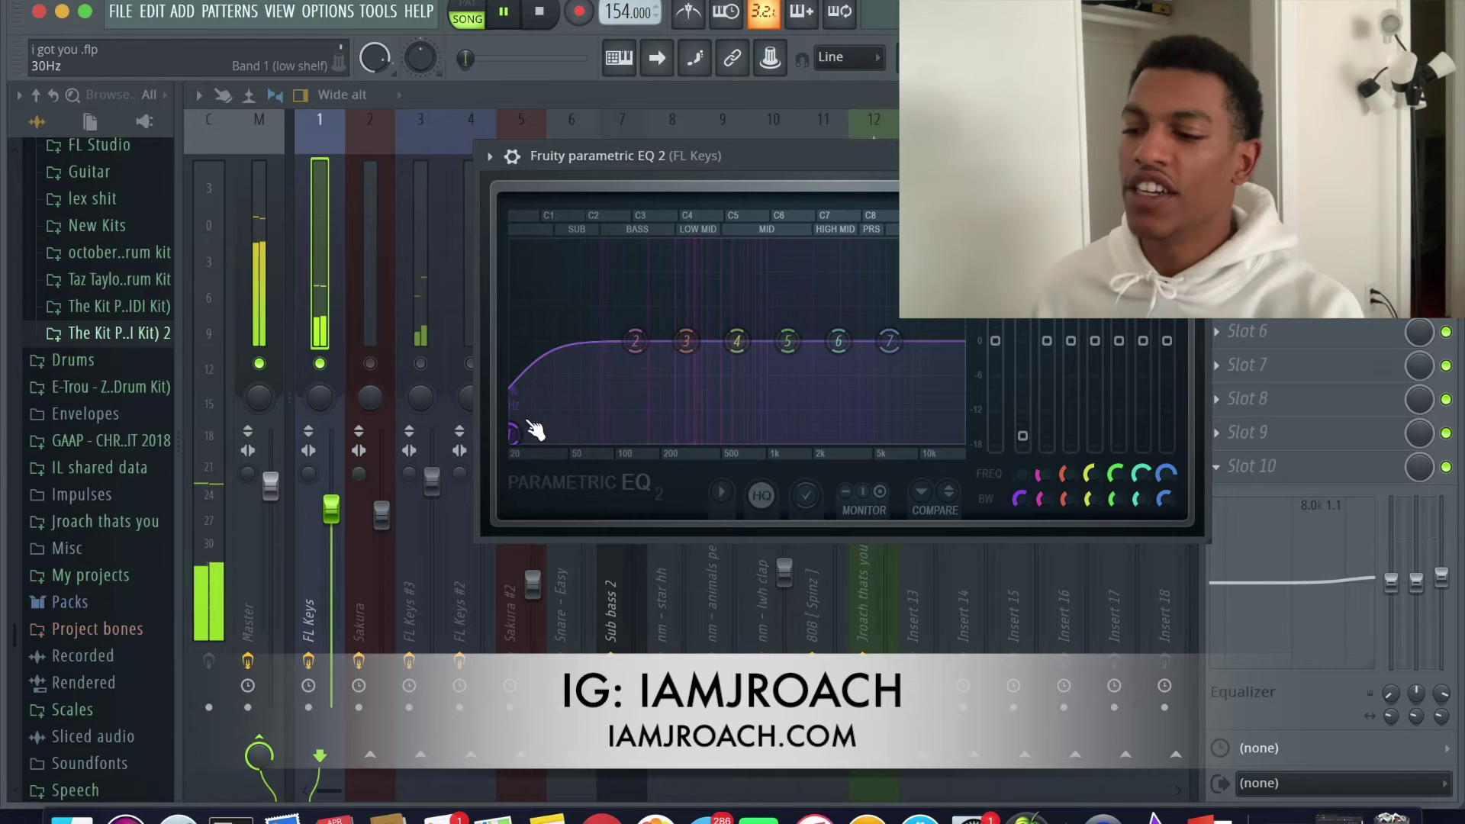
# Cut the FL Keys lows with EQ band 1 at -18 dB, slightly above 202 Hz, close the EQ and play the result.
pyautogui.moveTo(525, 419); pyautogui.dragTo(657, 441)
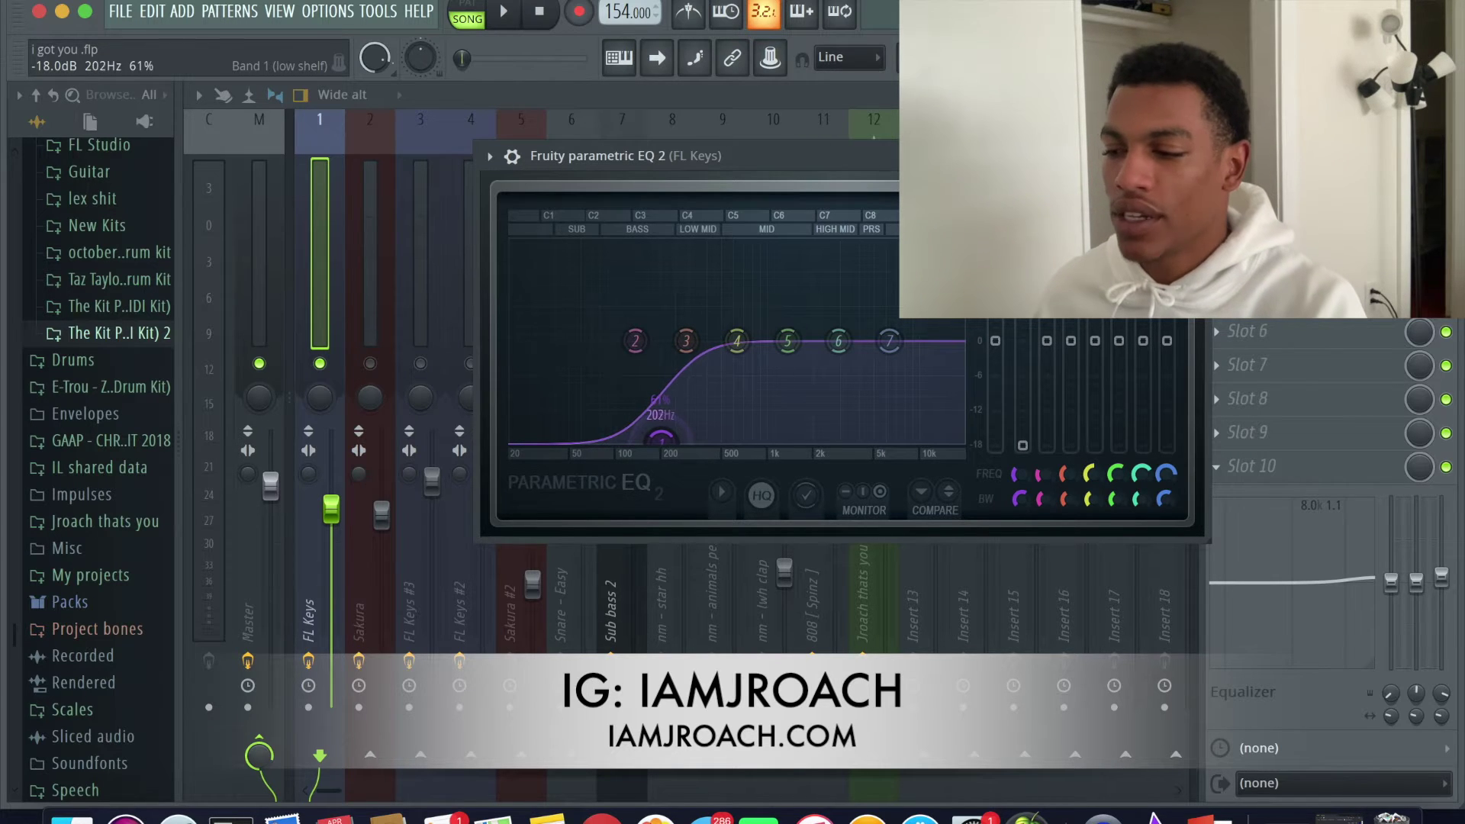
pyautogui.moveTo(662, 440); pyautogui.dragTo(680, 441)
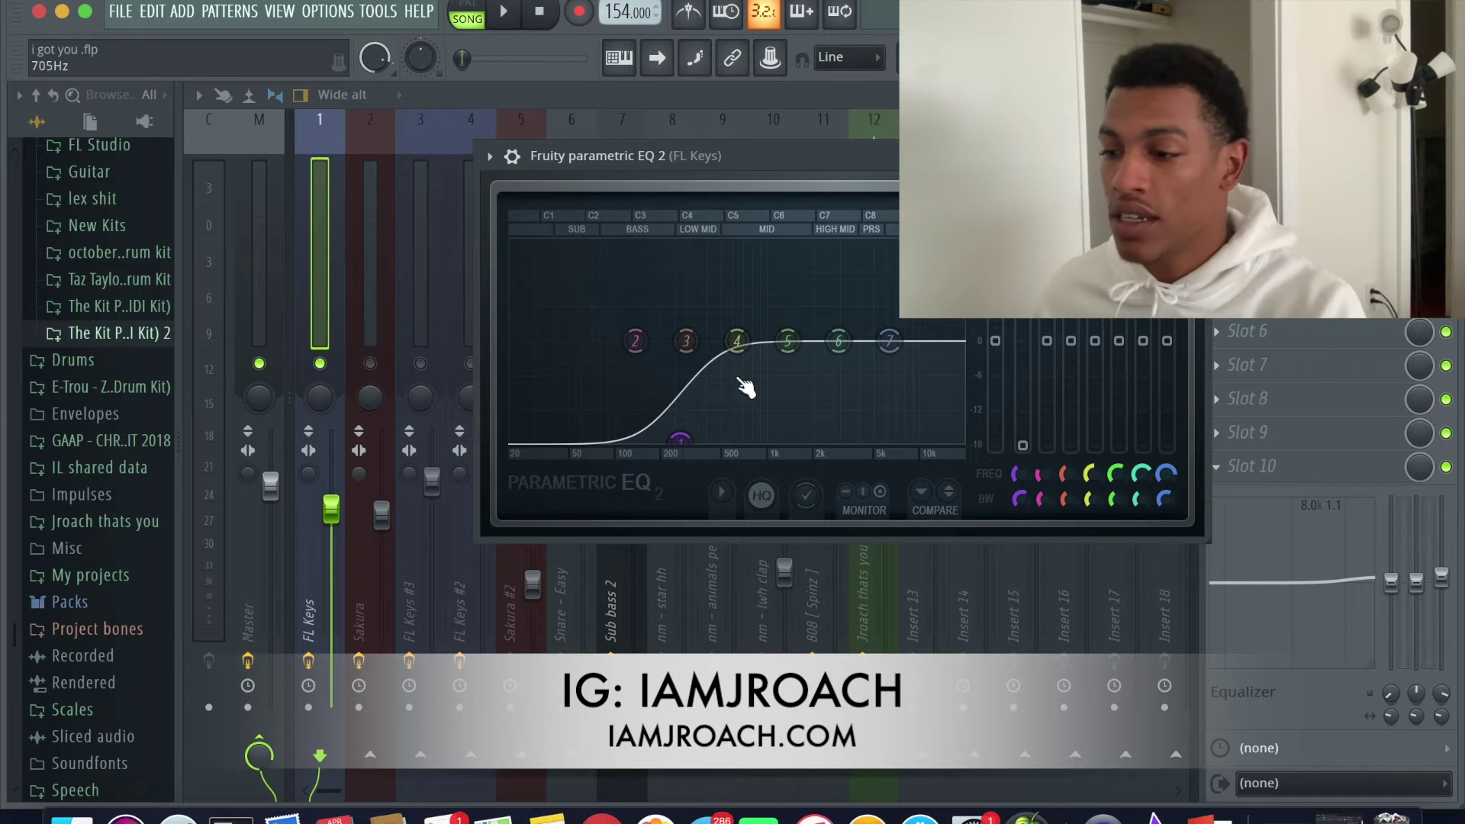
pyautogui.click(1195, 155)
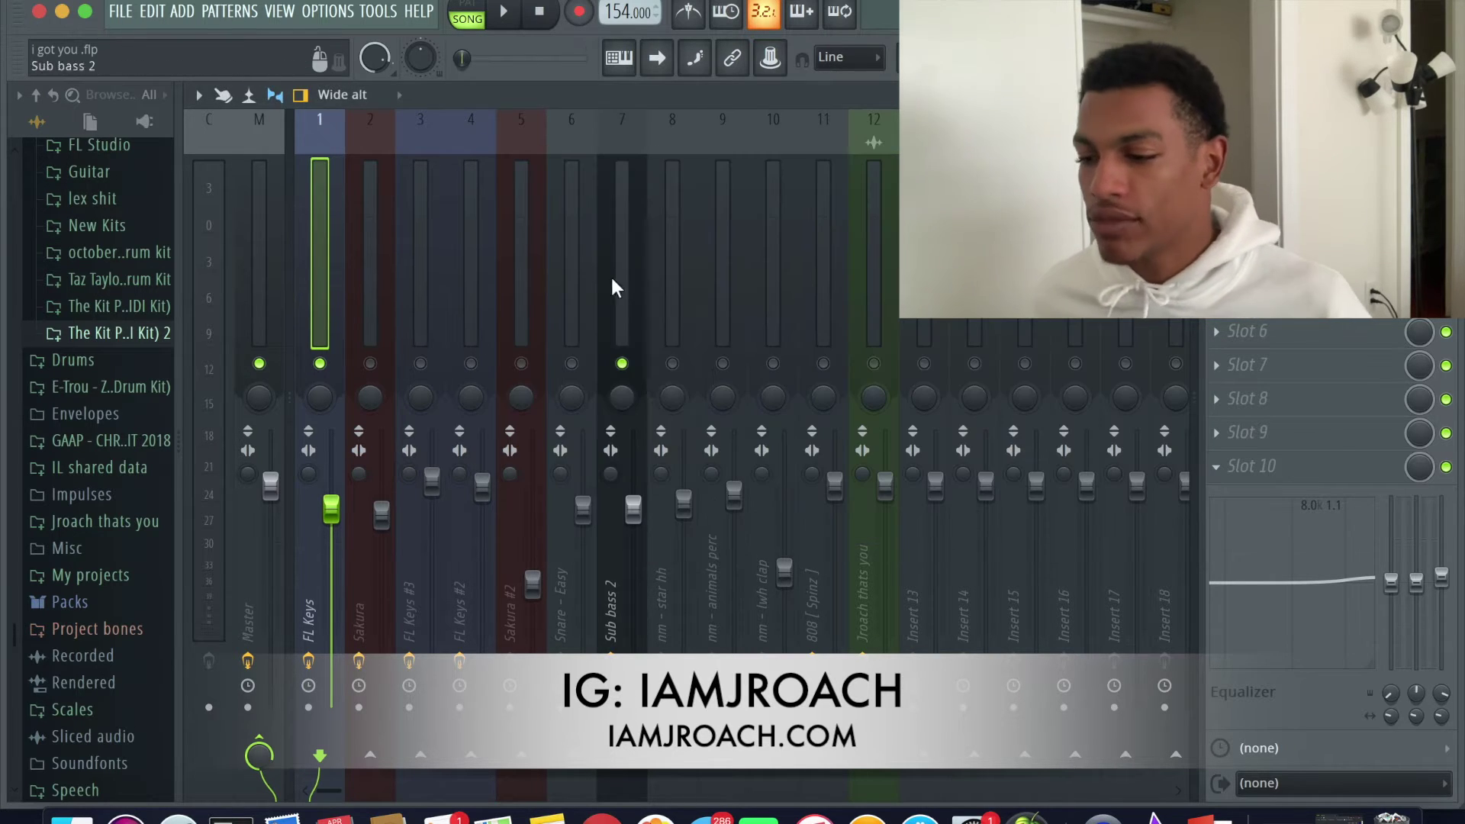
pyautogui.press('space')
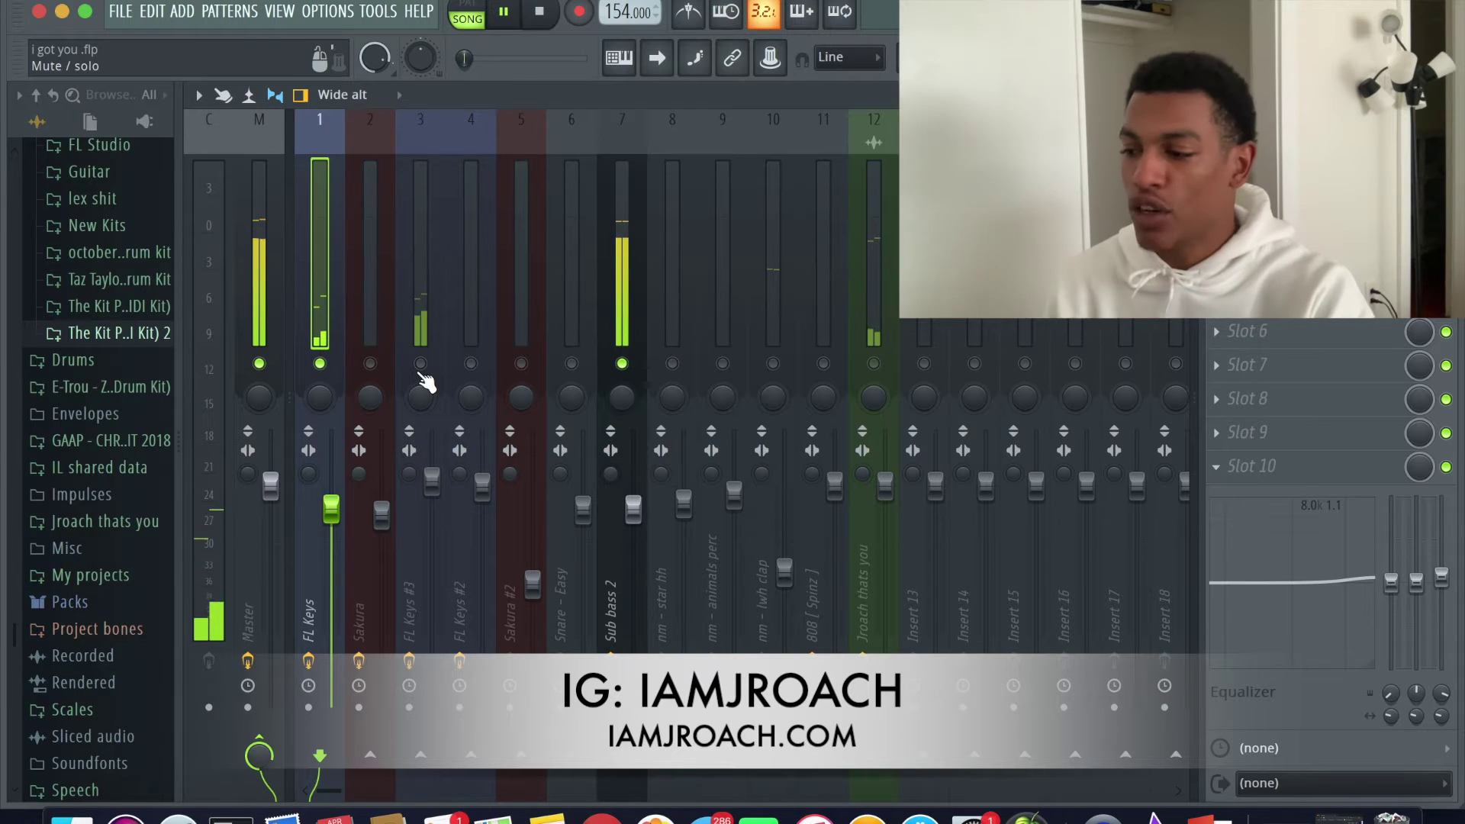
pyautogui.press('space')
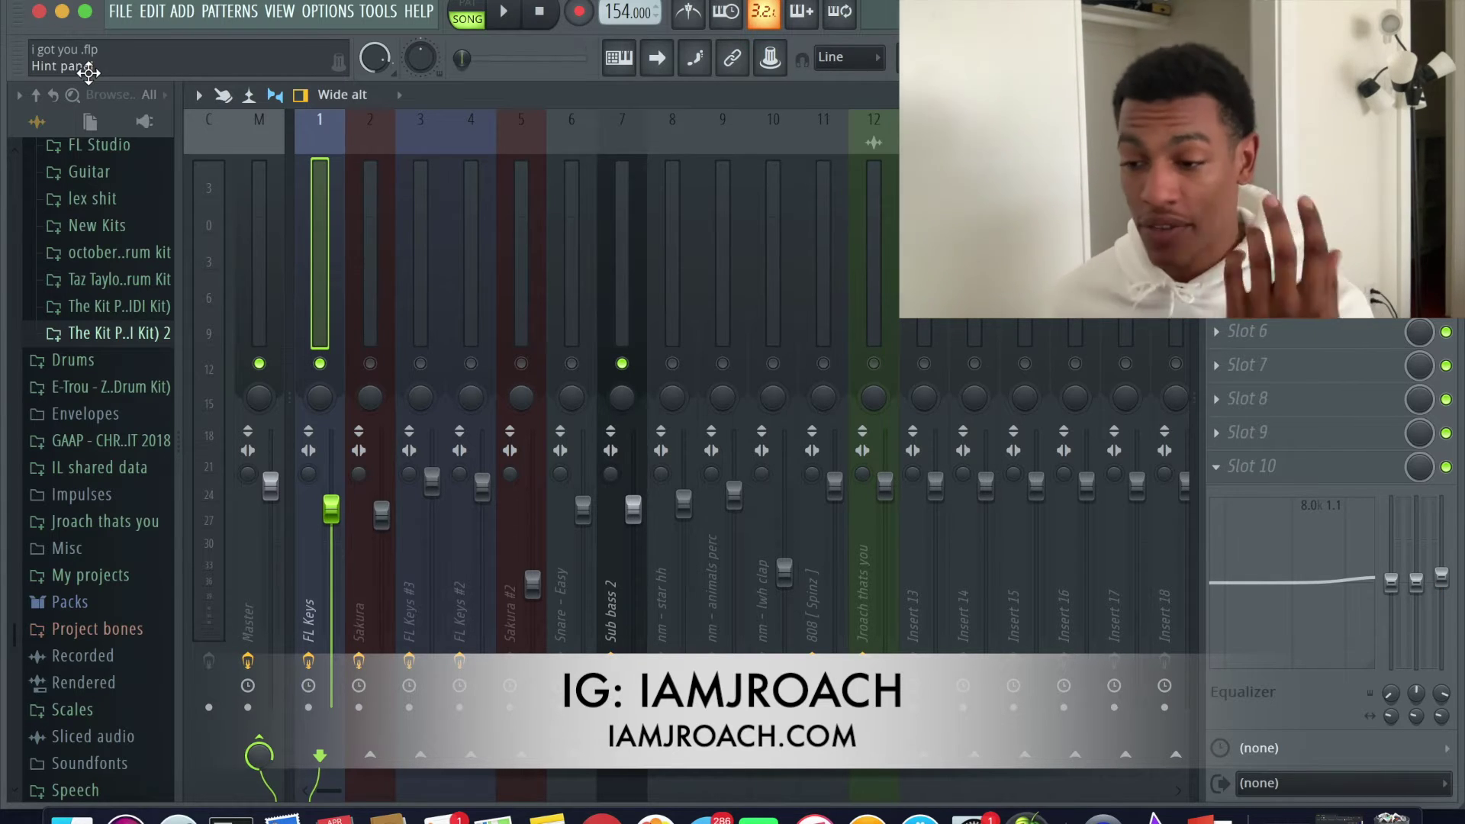
# Unmute the Sakura, FL Keys #3 and FL Keys #2 mixer tracks and play them with the keys and sub bass.
pyautogui.click(363, 285)
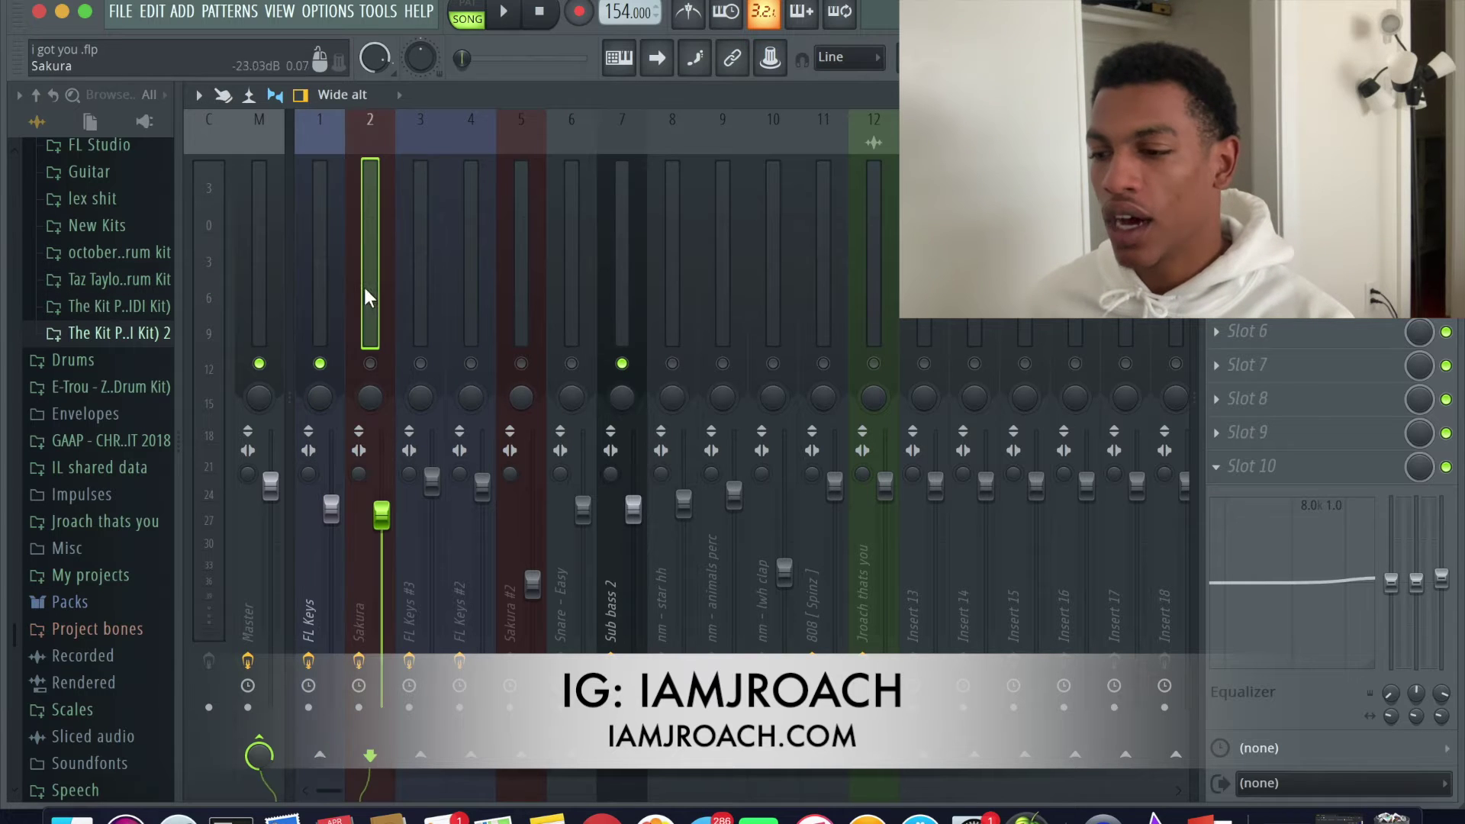
pyautogui.click(450, 295)
pyautogui.click(419, 261)
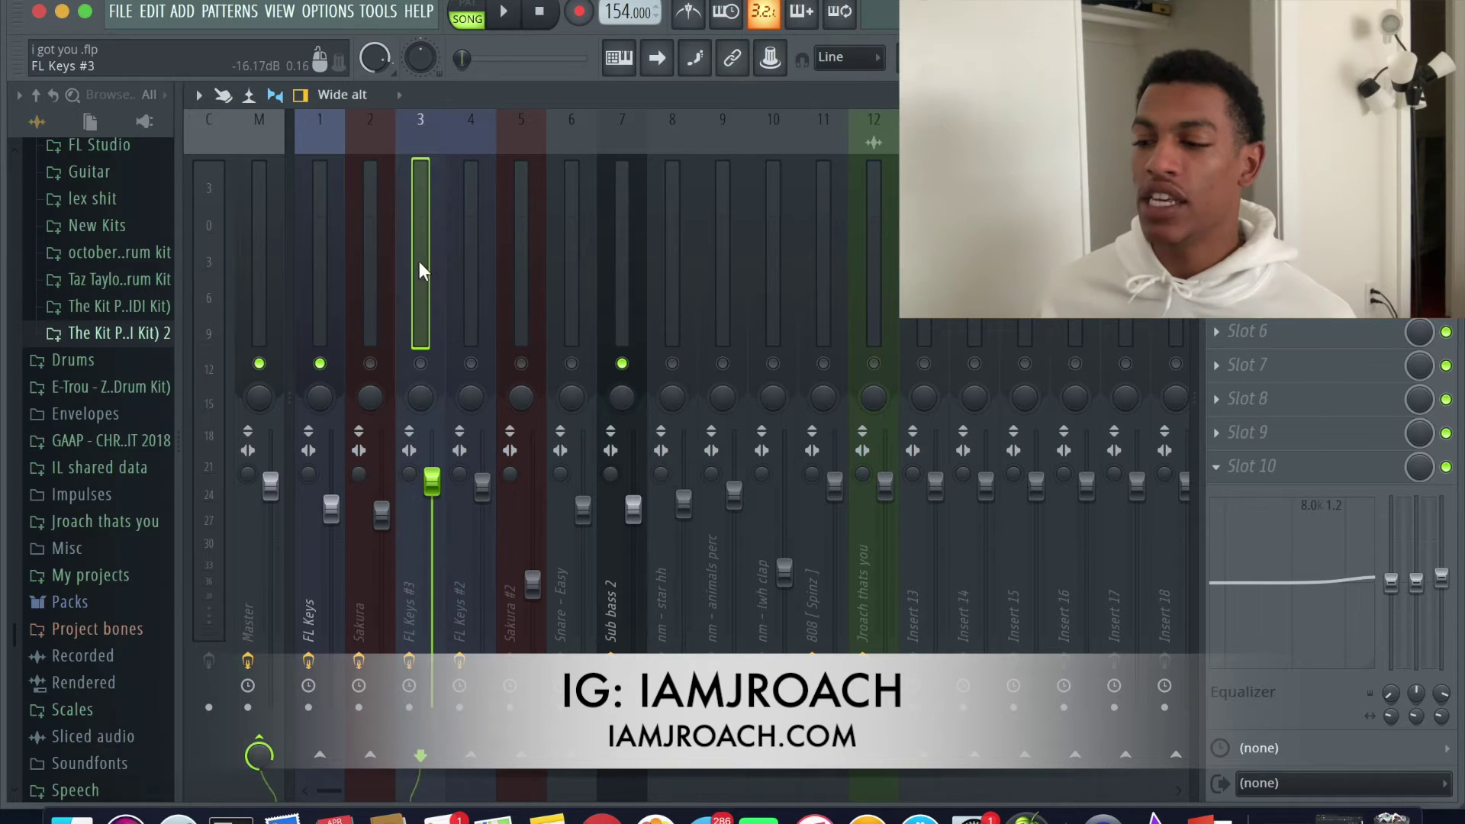
pyautogui.click(420, 363)
pyautogui.click(471, 364)
pyautogui.click(370, 363)
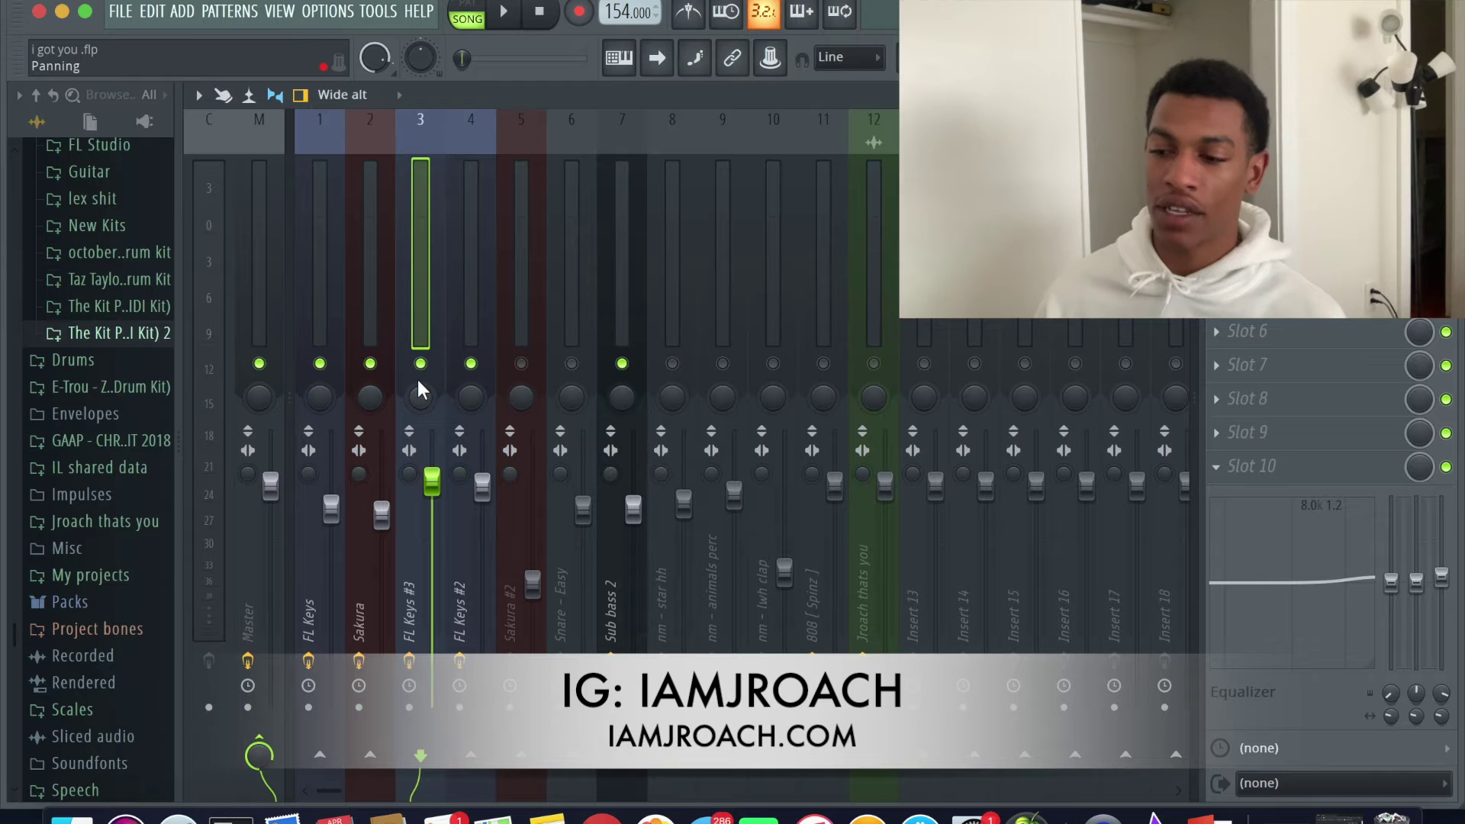
pyautogui.press('space')
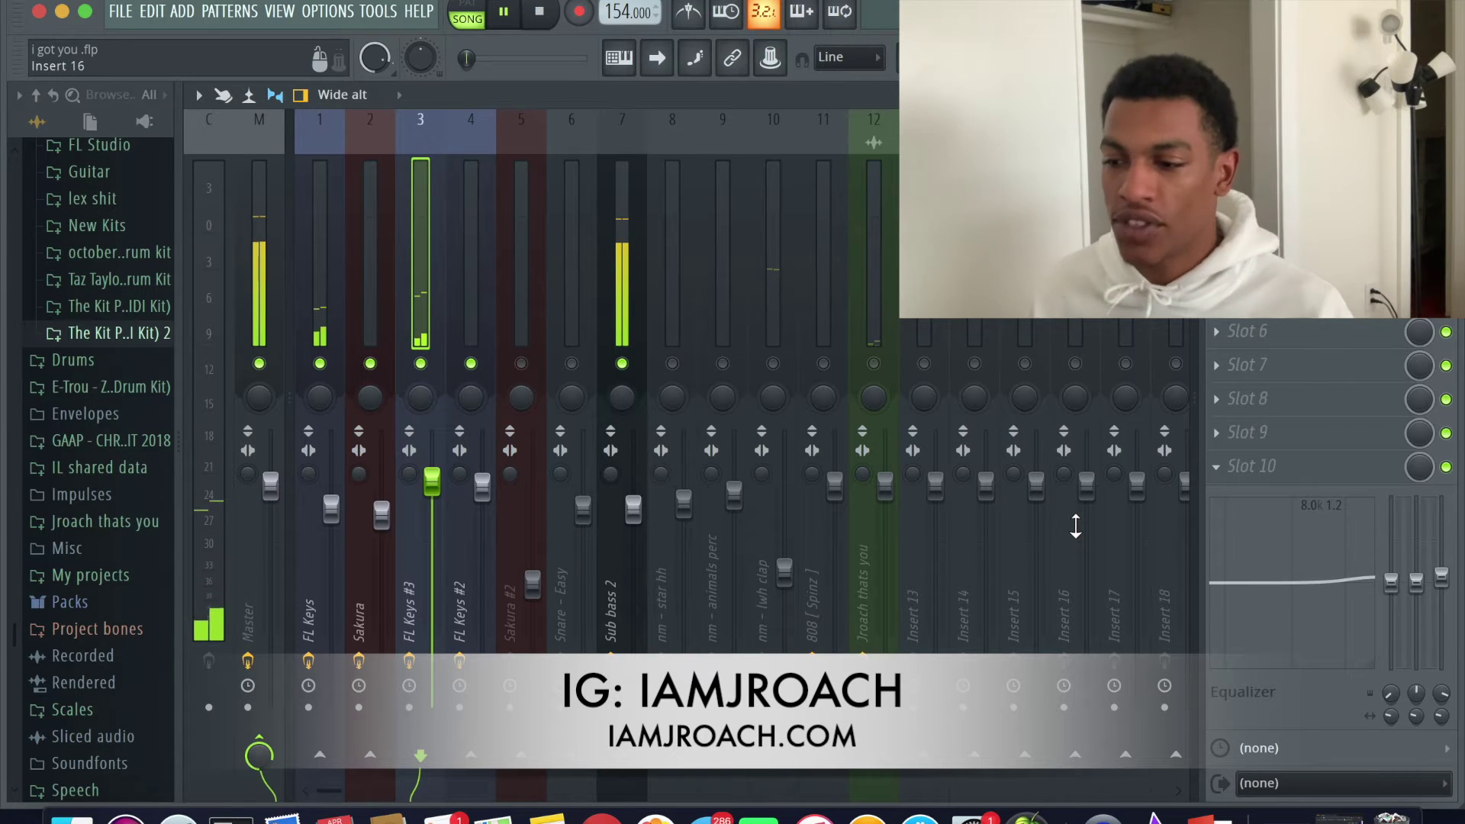
pyautogui.press('space')
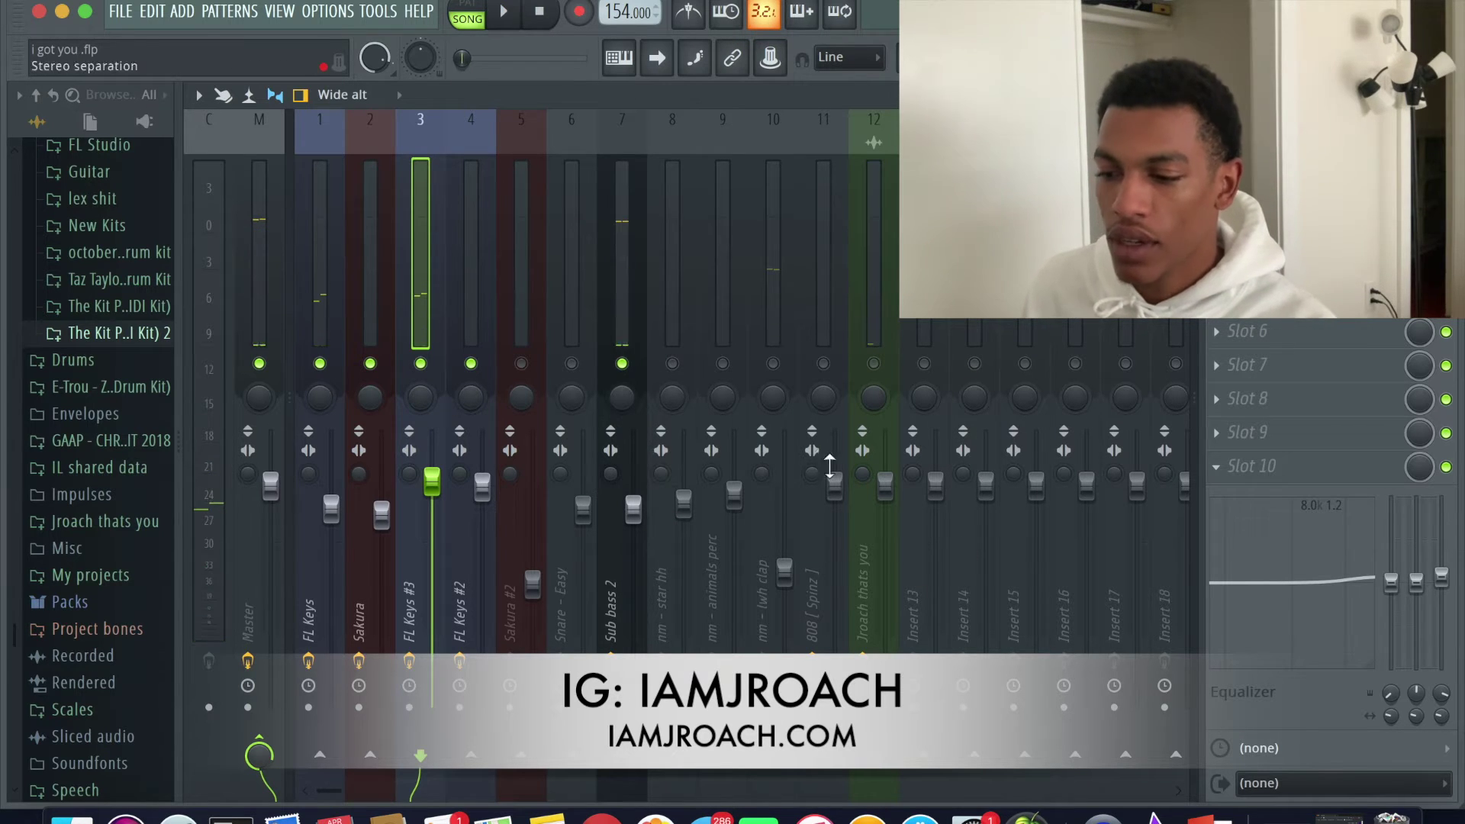
# Unmute the Sakura #2 and Snare - Easy mixer tracks, and select the FL Keys #3 track.
pyautogui.click(534, 363)
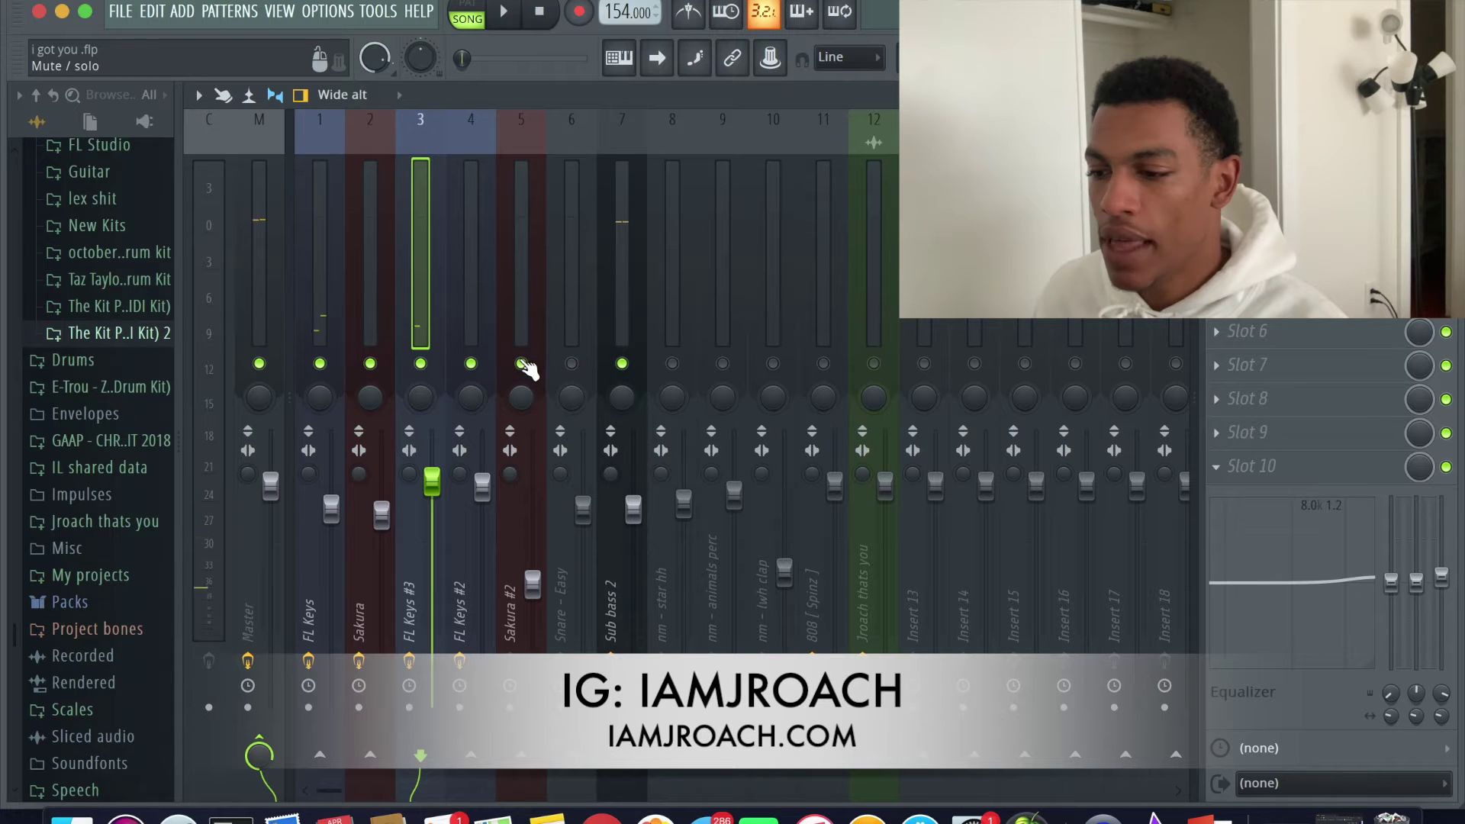
pyautogui.click(571, 364)
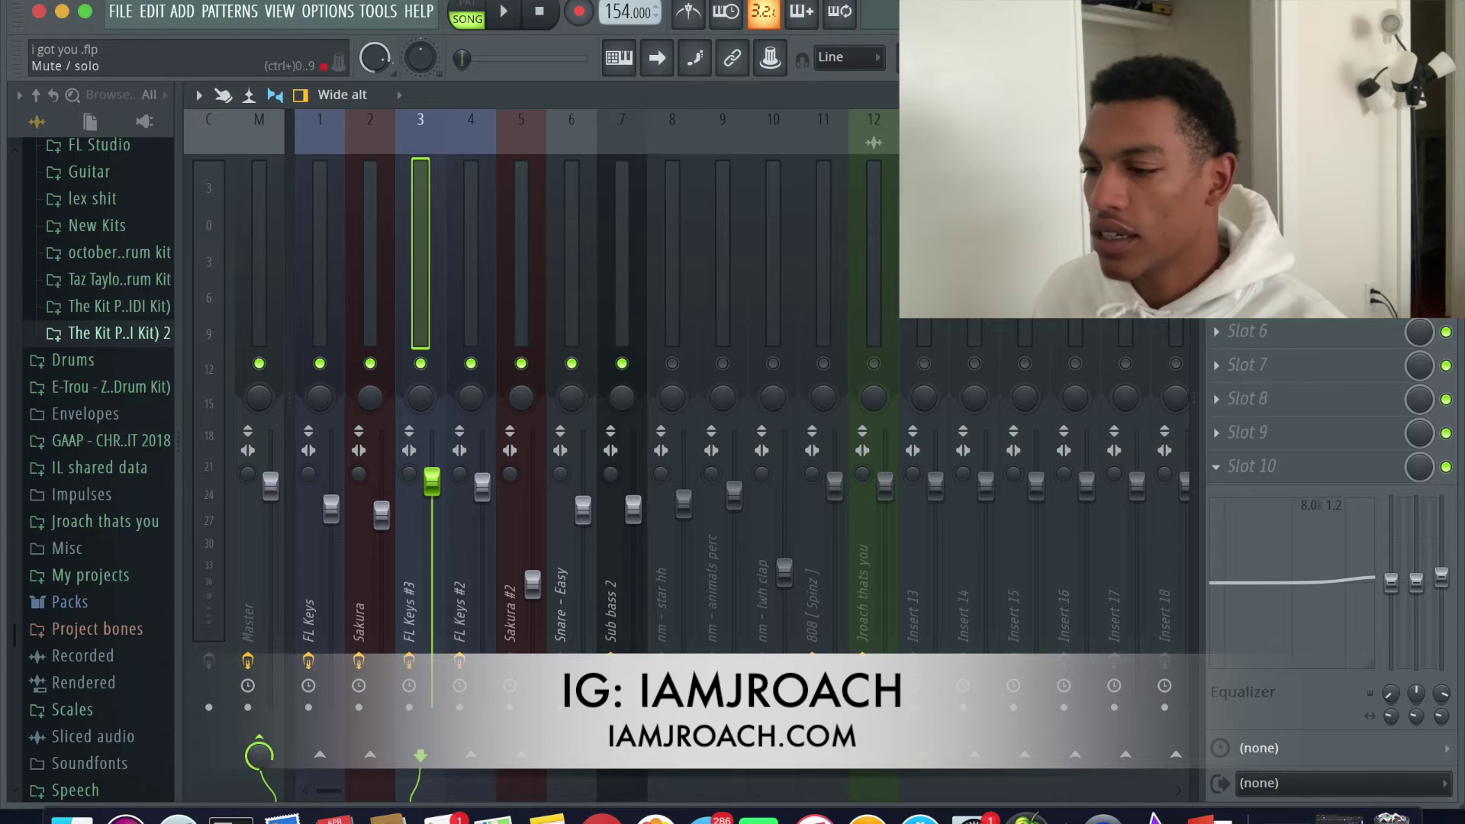
pyautogui.click(489, 304)
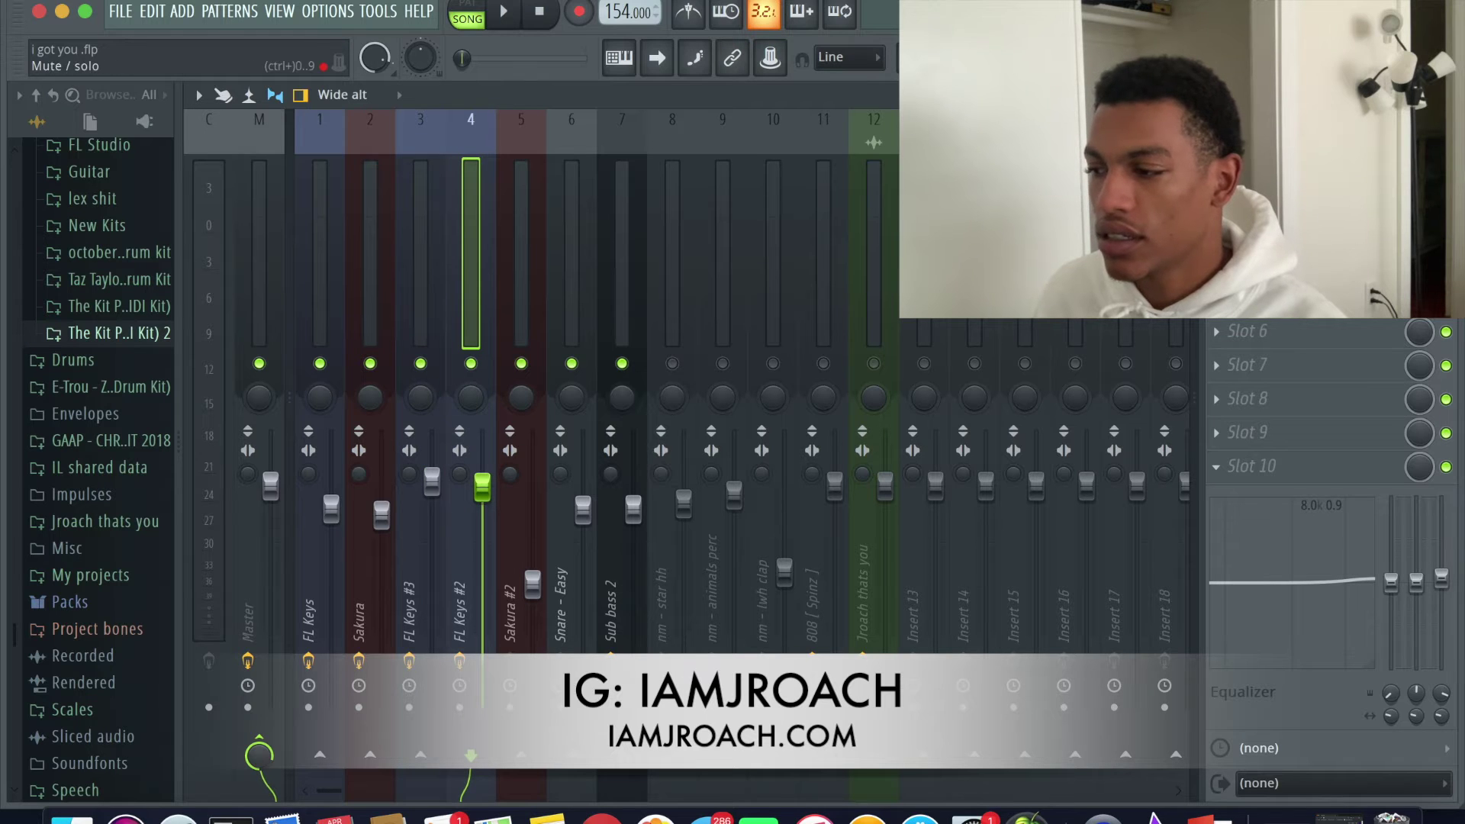
pyautogui.press('Left')
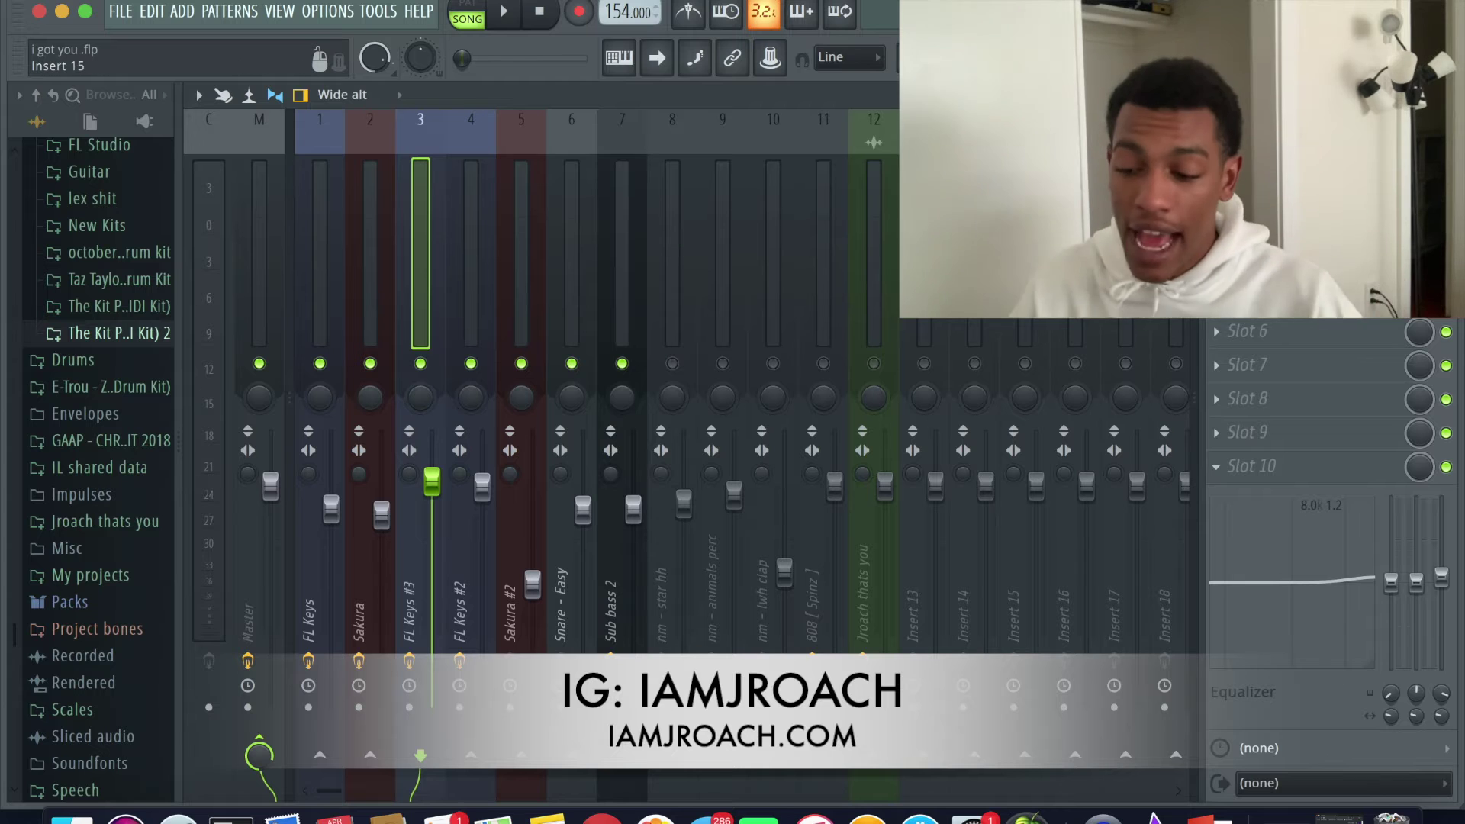
# Play the beat, solo the nm - star hh track, re-enable all mixer tracks and stop playback.
pyautogui.press('space')
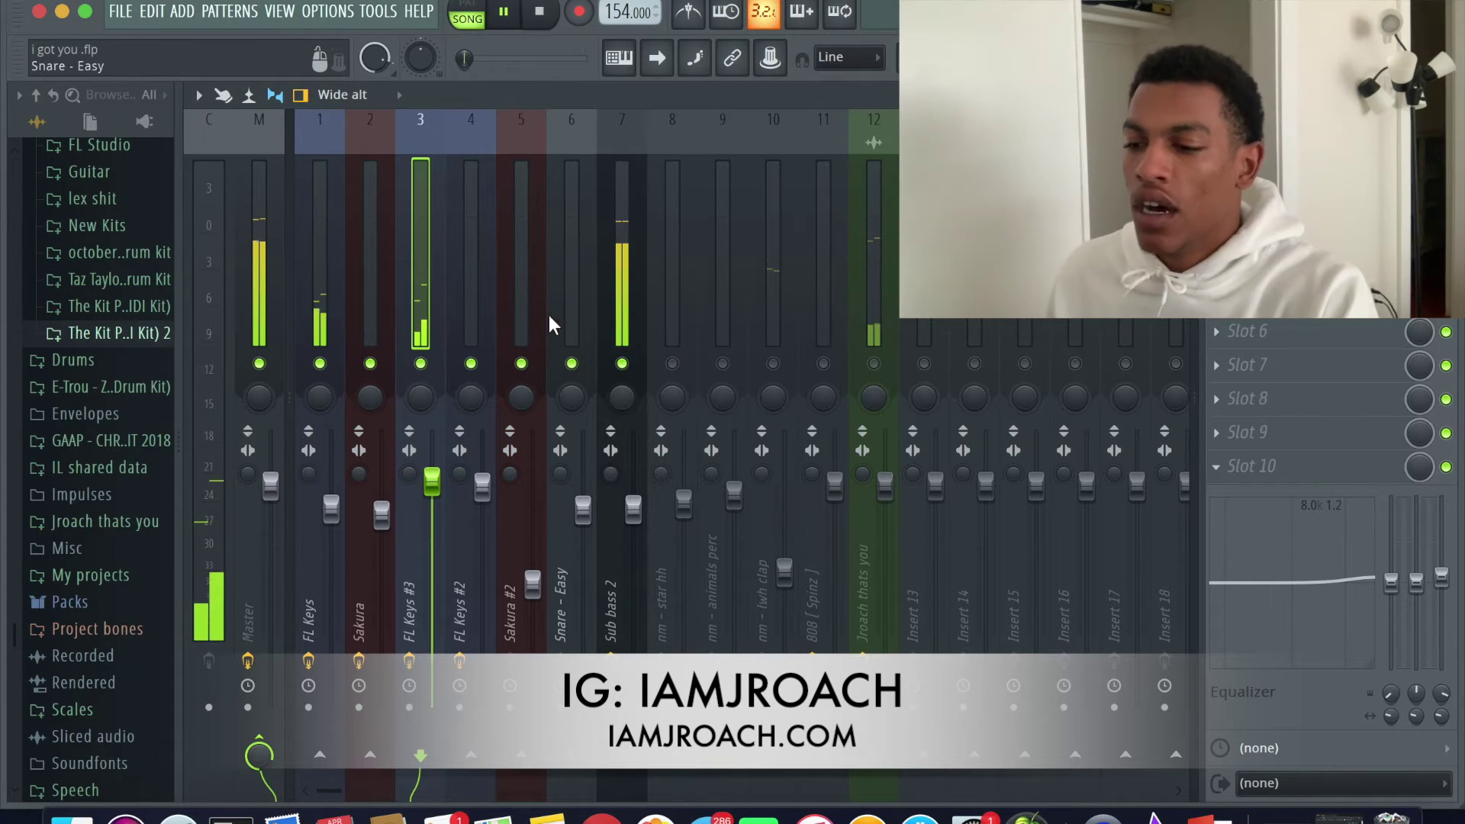
pyautogui.rightClick(673, 366)
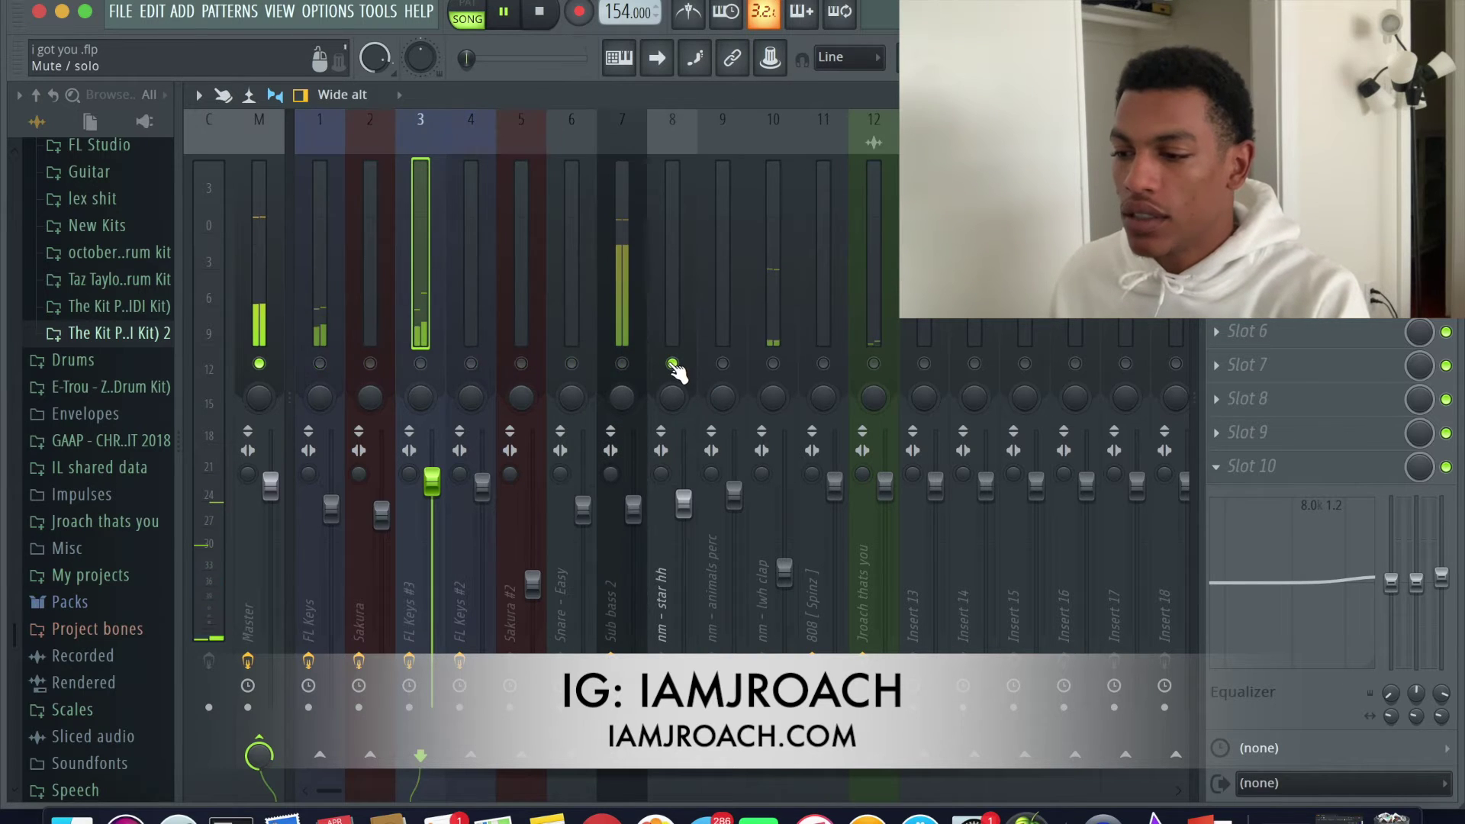
pyautogui.rightClick(673, 365)
pyautogui.press('space')
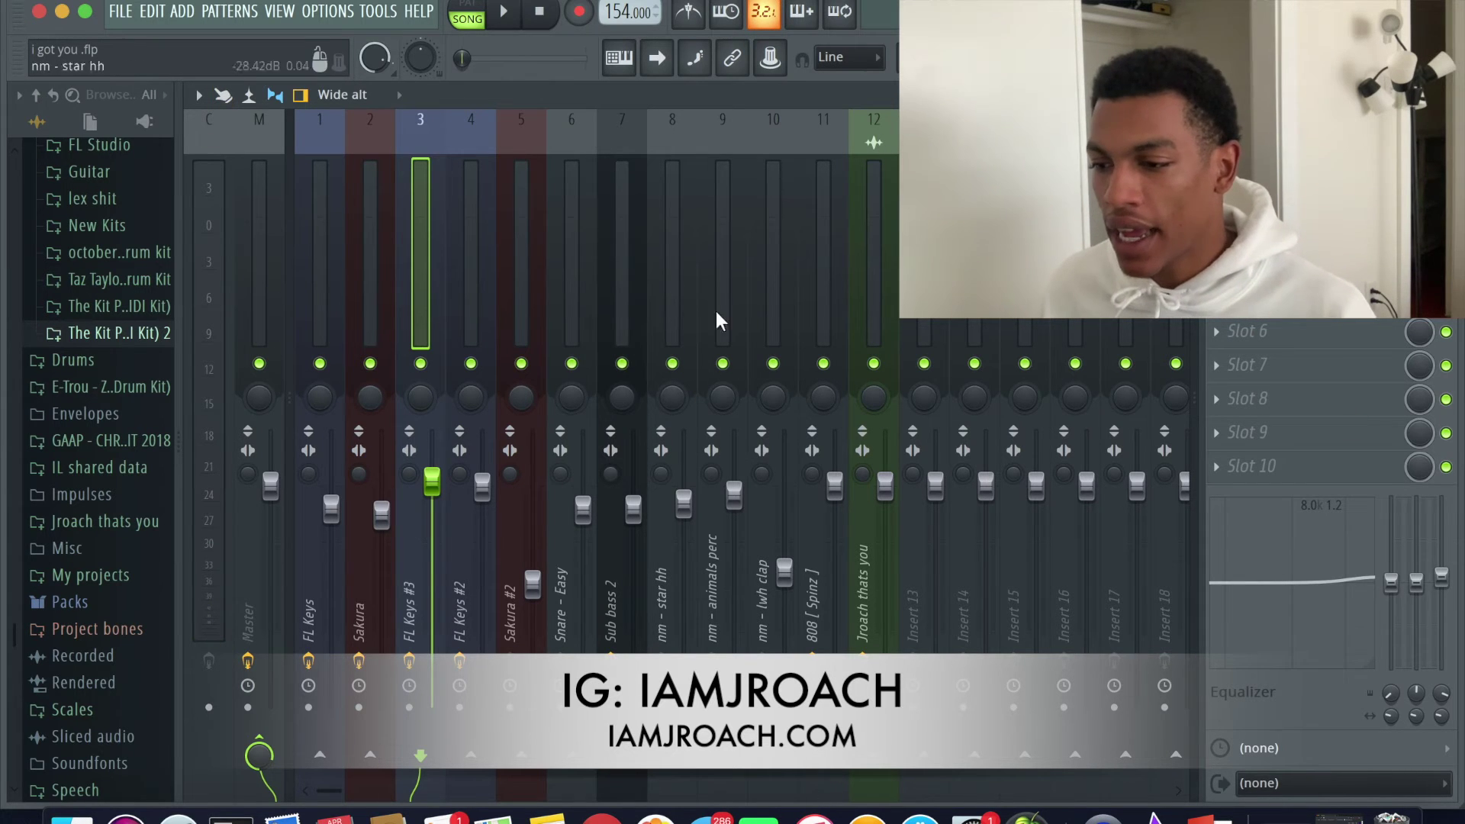
# Go through the mixer tracks from Snare - Easy to 808 [ Spinz ] and check each one's mixer settings.
pyautogui.click(593, 296)
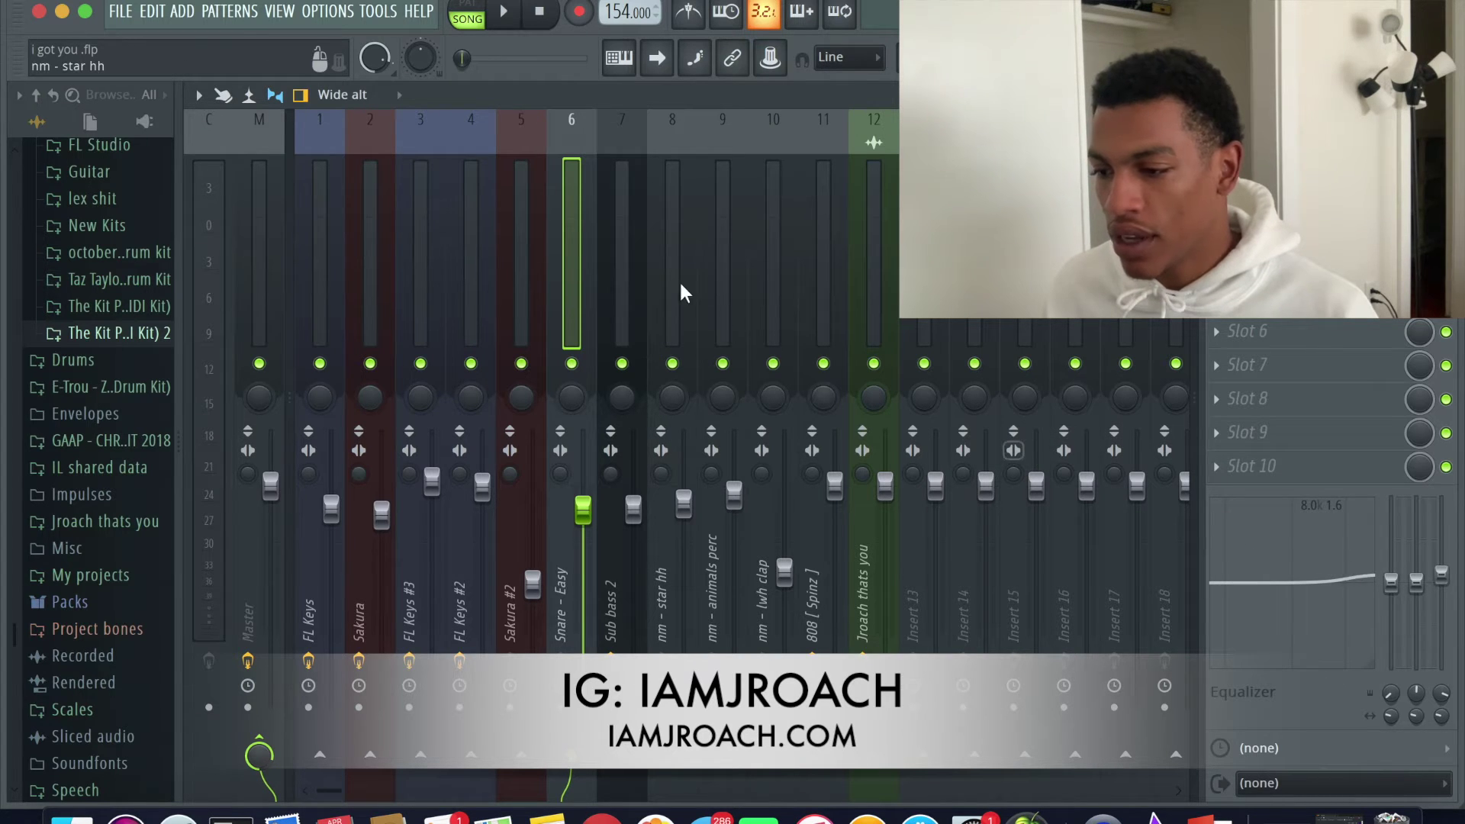
pyautogui.press('Right')
pyautogui.press('Right')
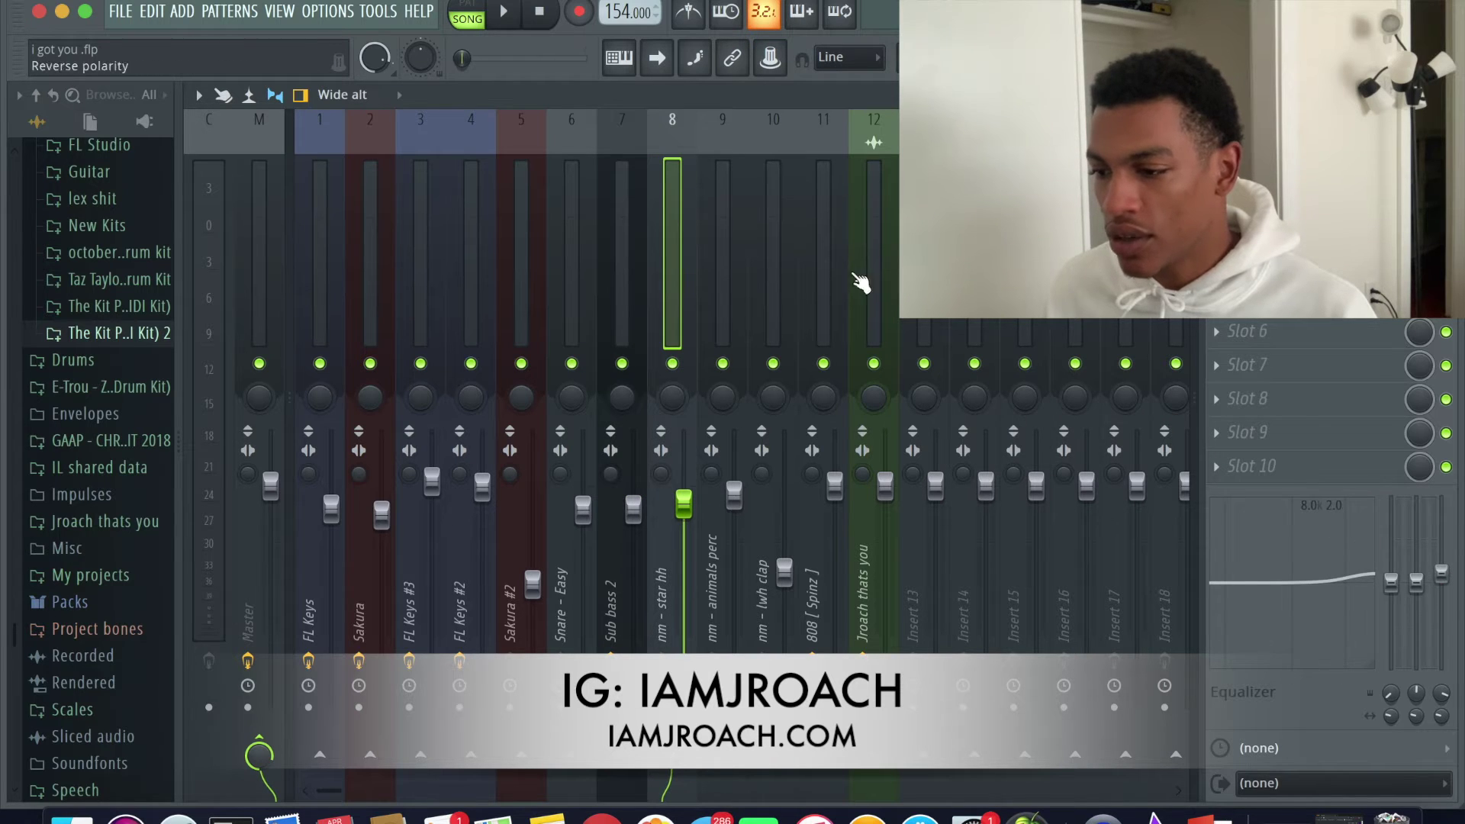
pyautogui.press('Right')
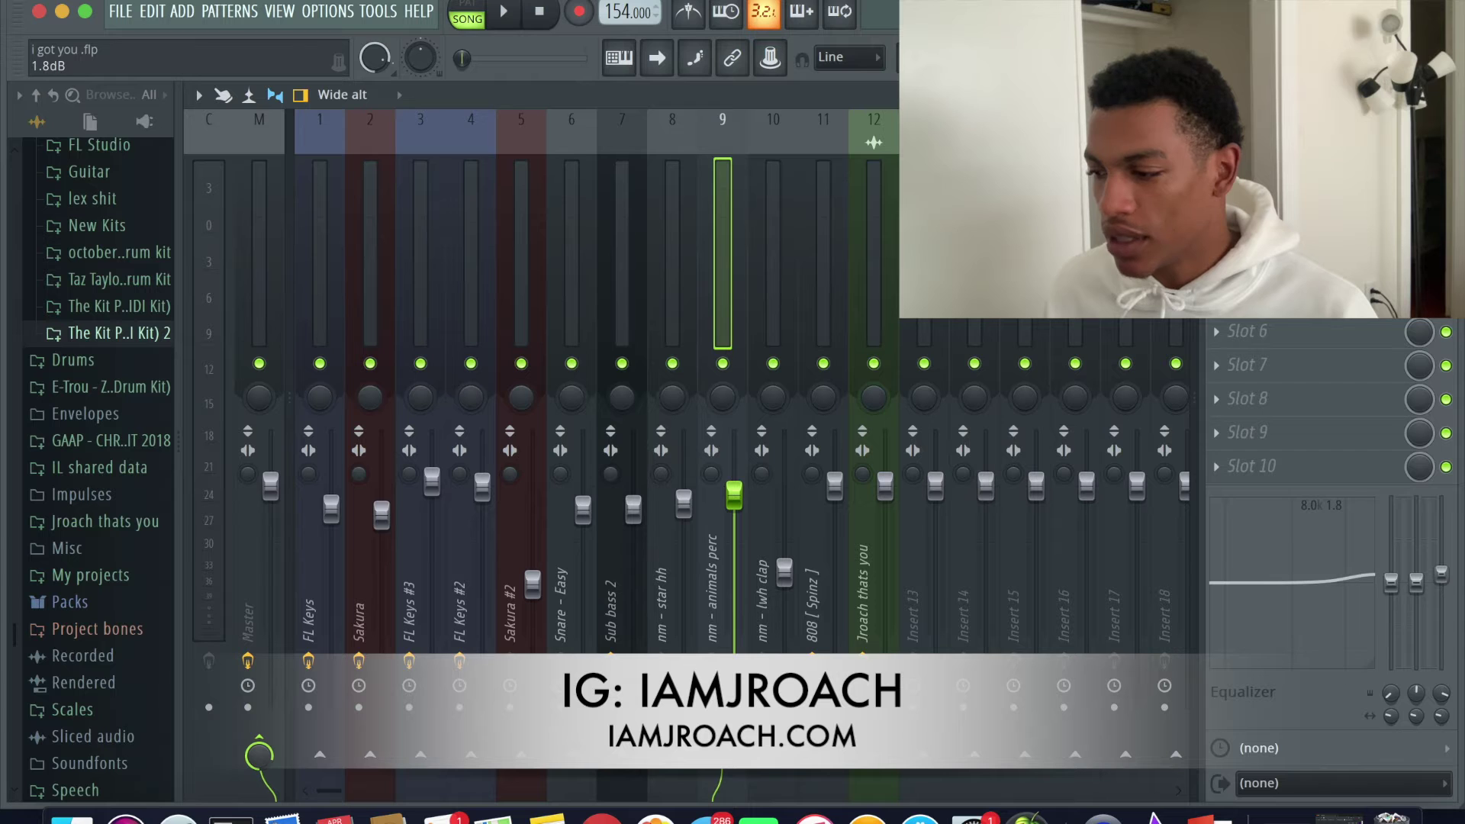
pyautogui.click(780, 290)
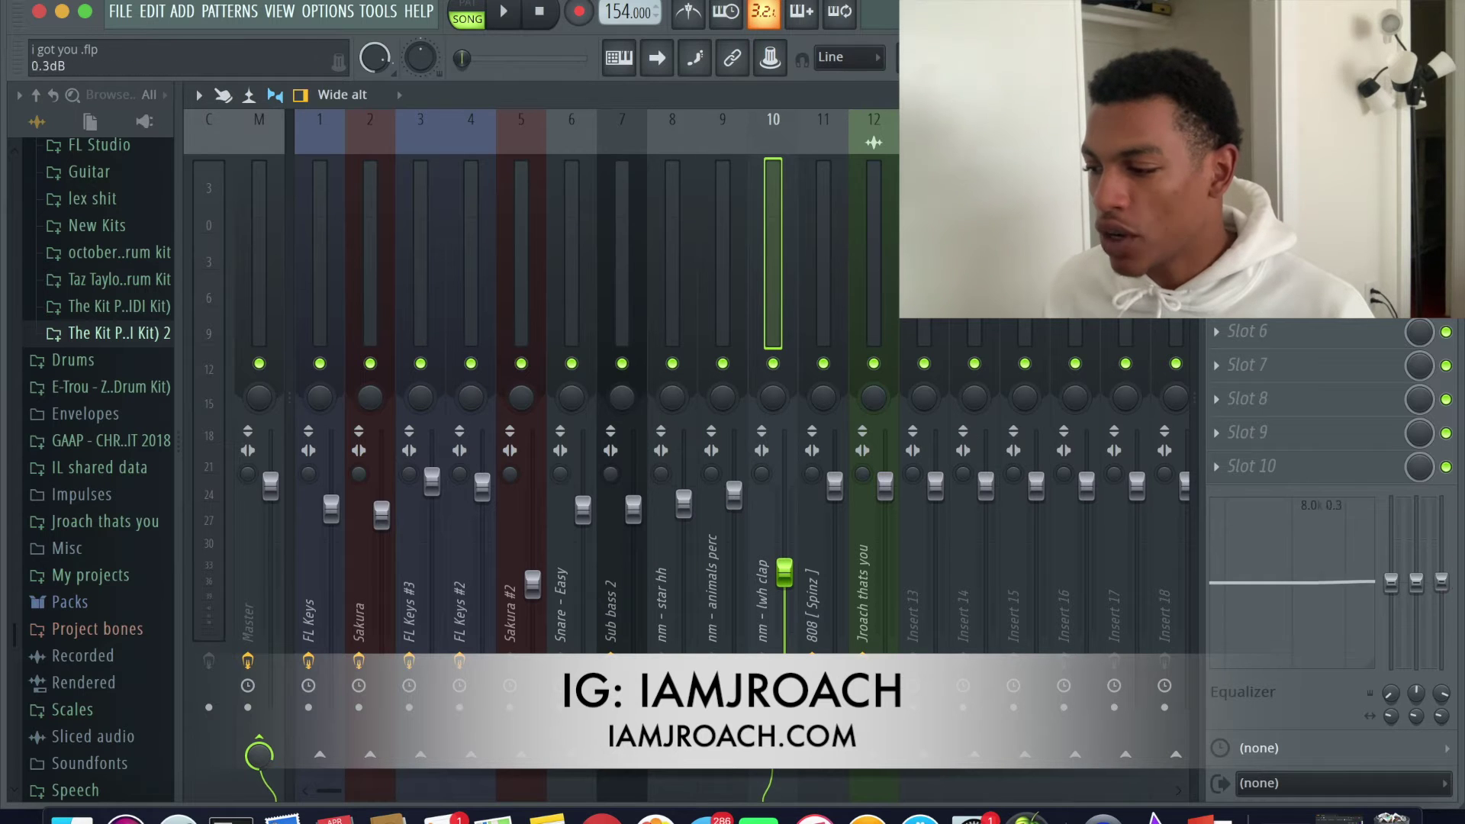
pyautogui.press('Right')
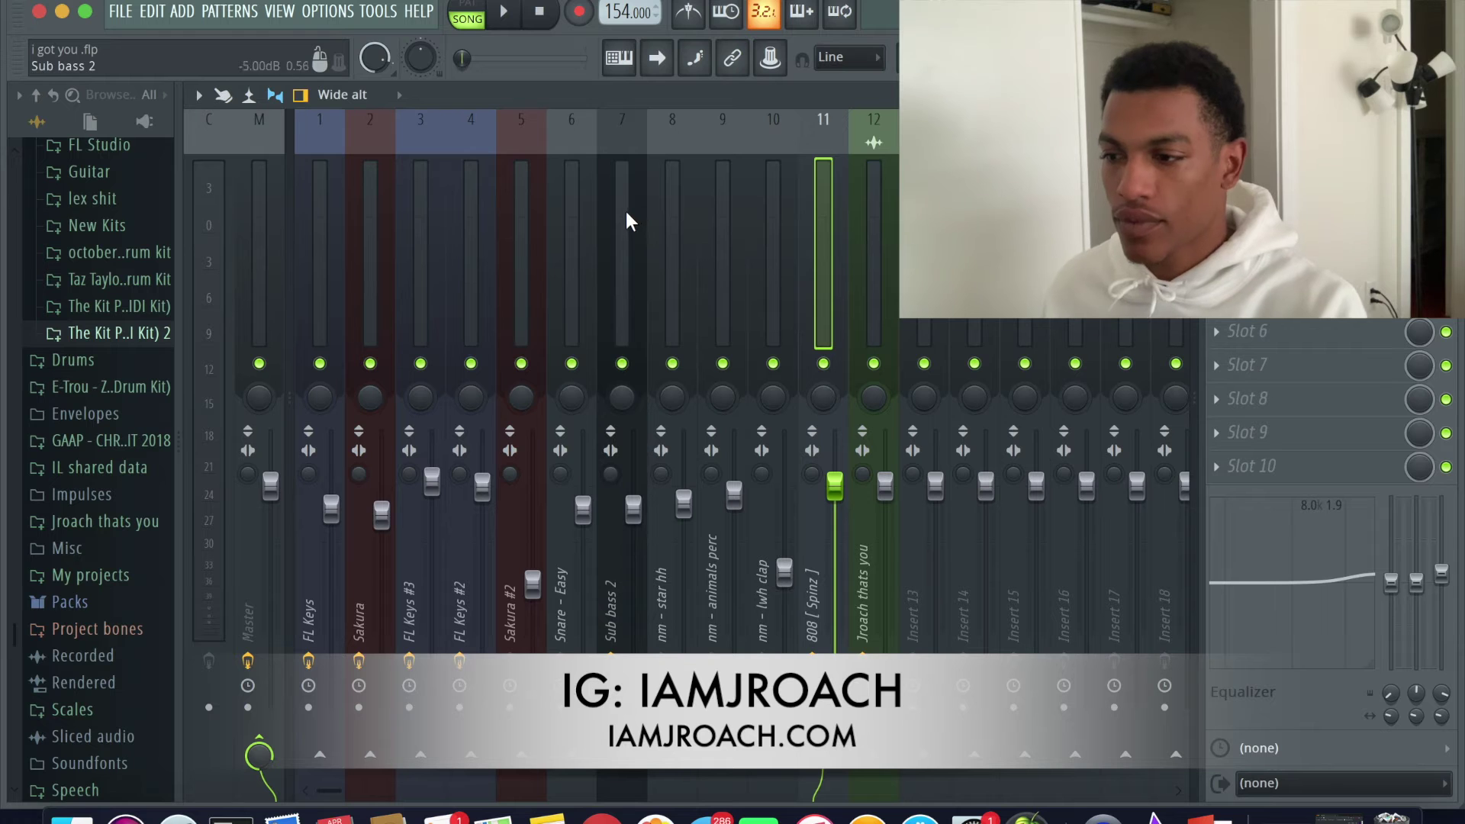
# Play the beat and select bars 9 to 25 in the playlist so that section loops.
pyautogui.press('space')
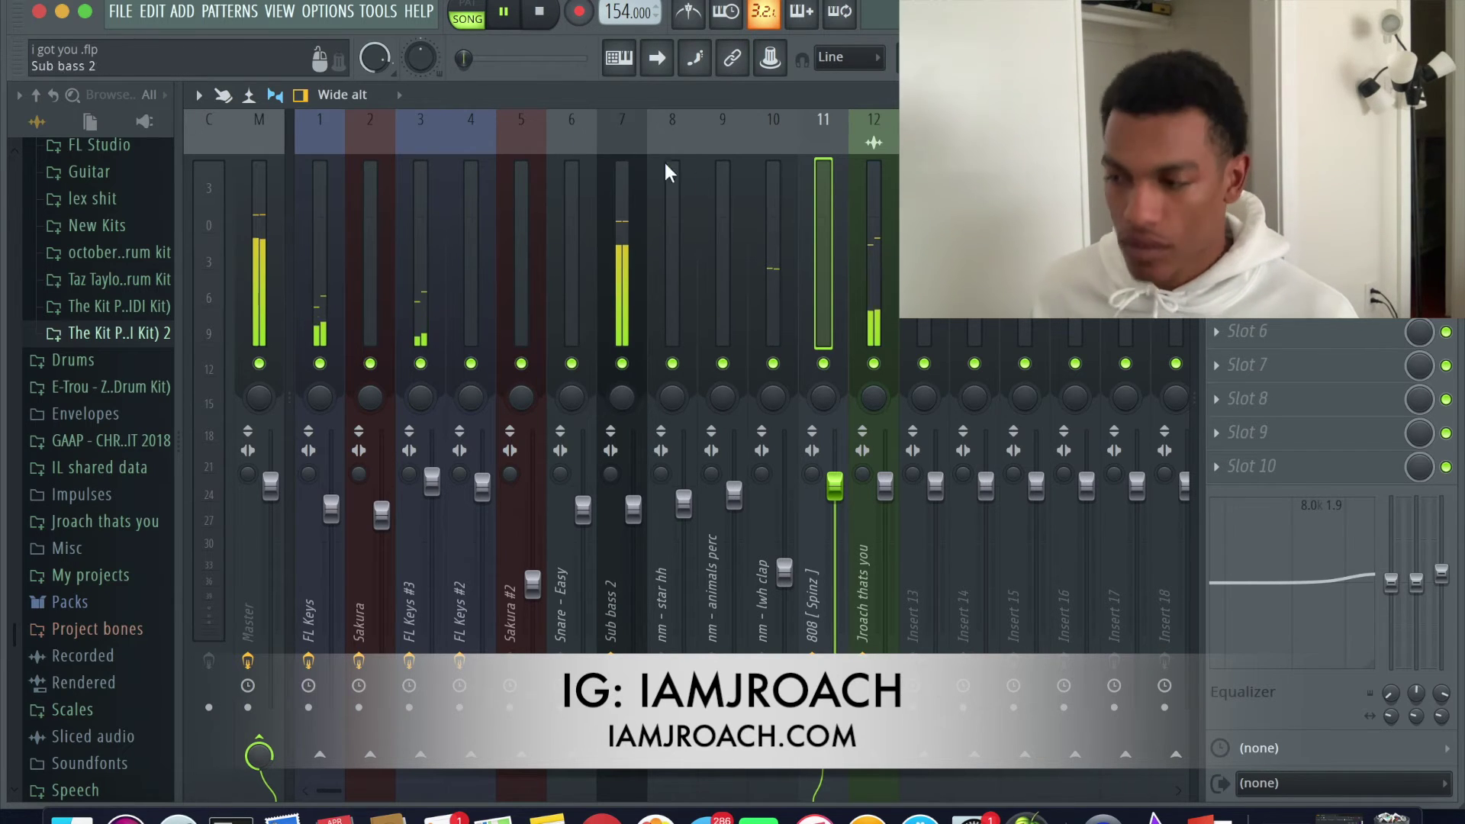
pyautogui.press('F6')
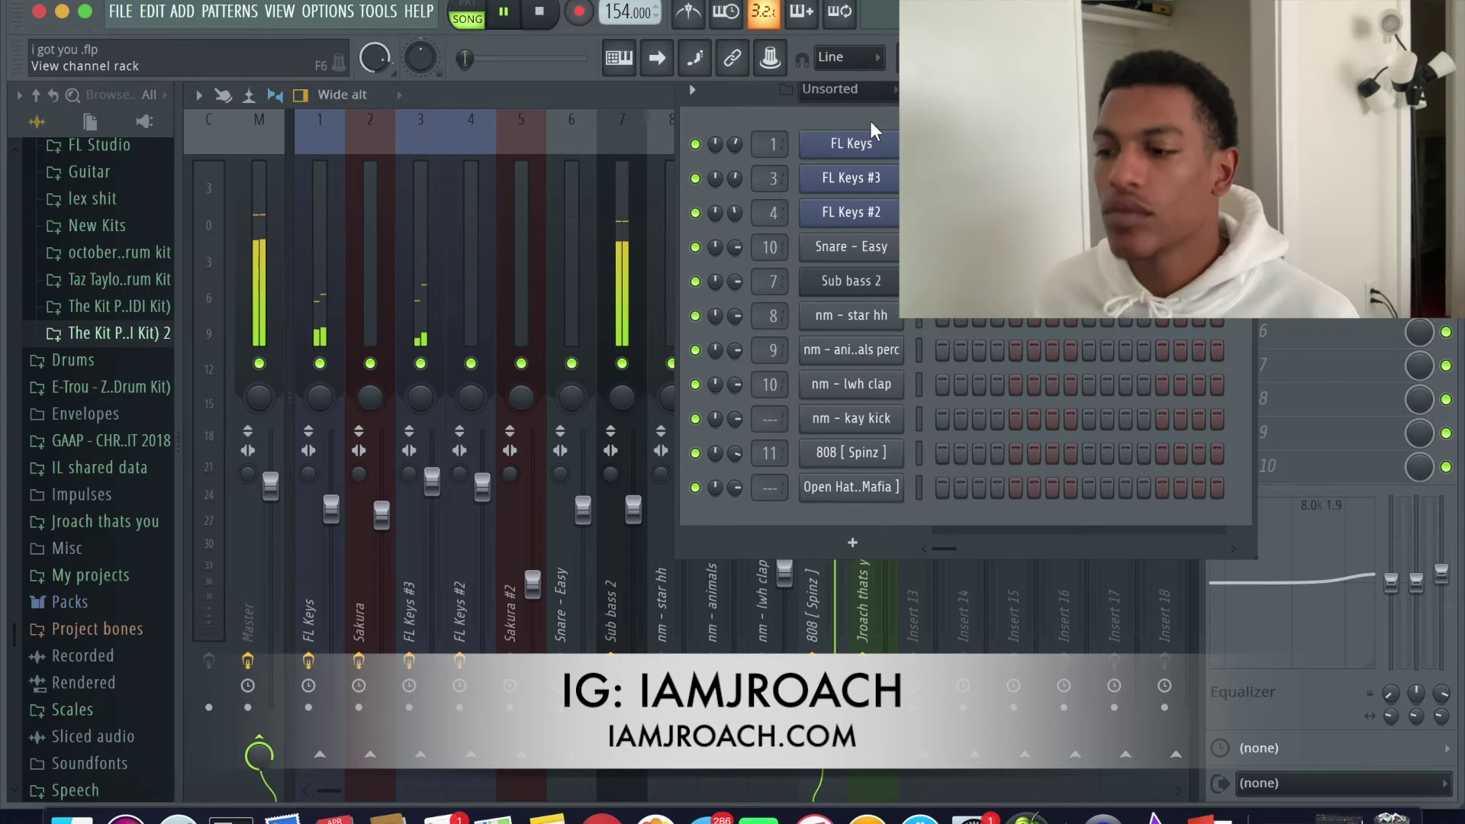
pyautogui.press('F6')
pyautogui.press('F7')
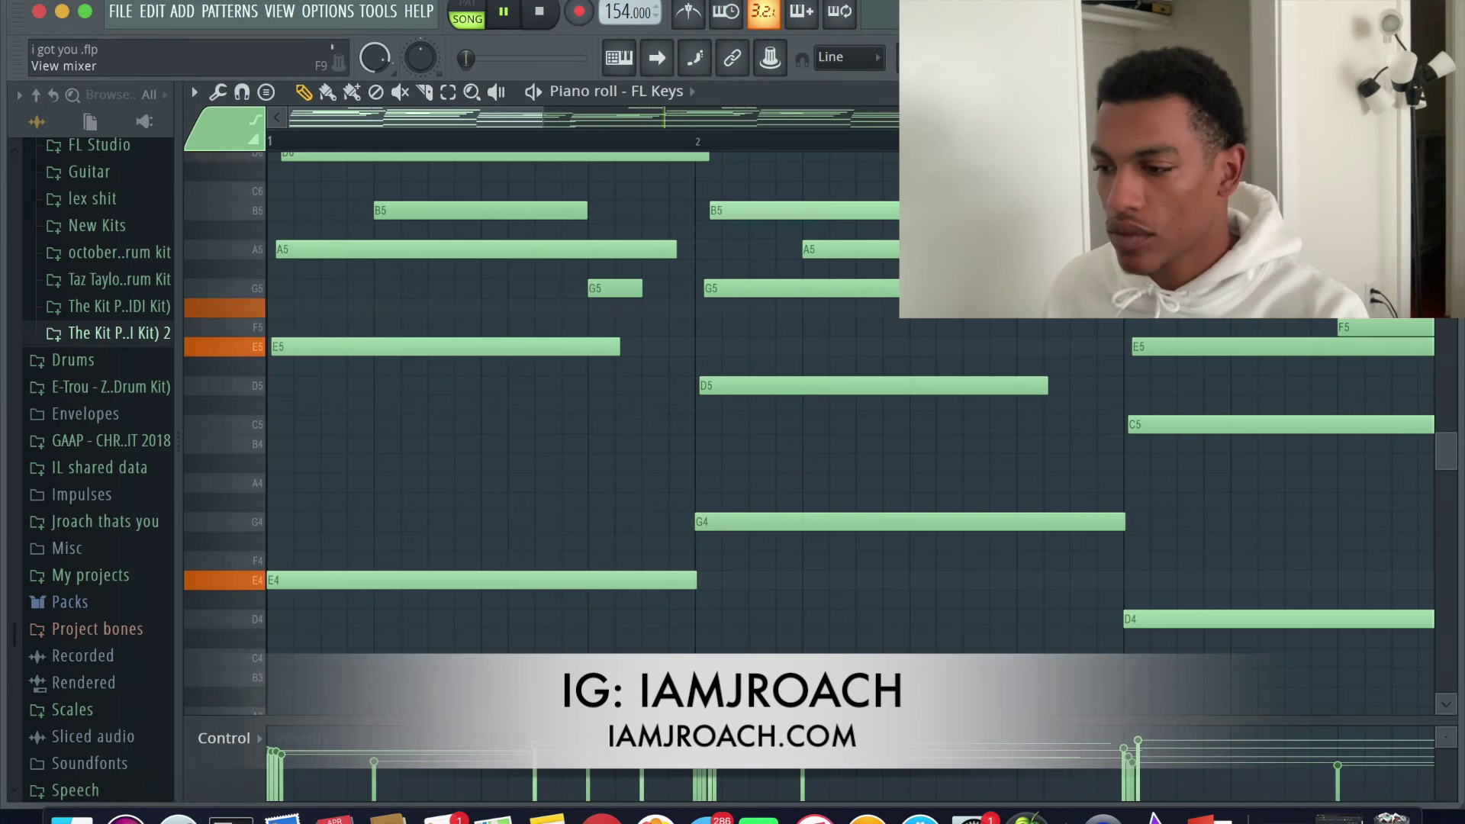
pyautogui.press('F5')
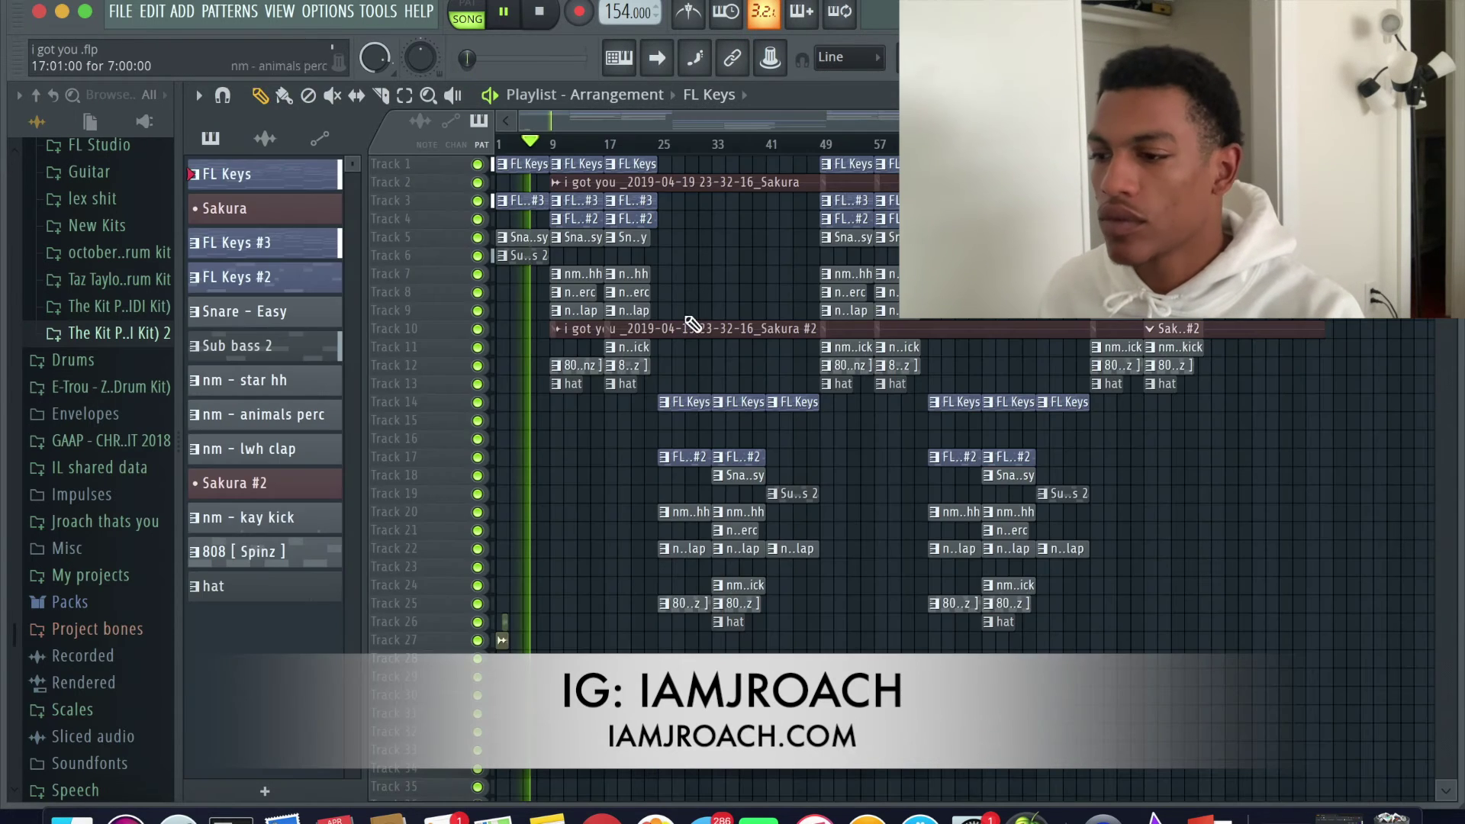
pyautogui.moveTo(661, 150); pyautogui.dragTo(551, 145)
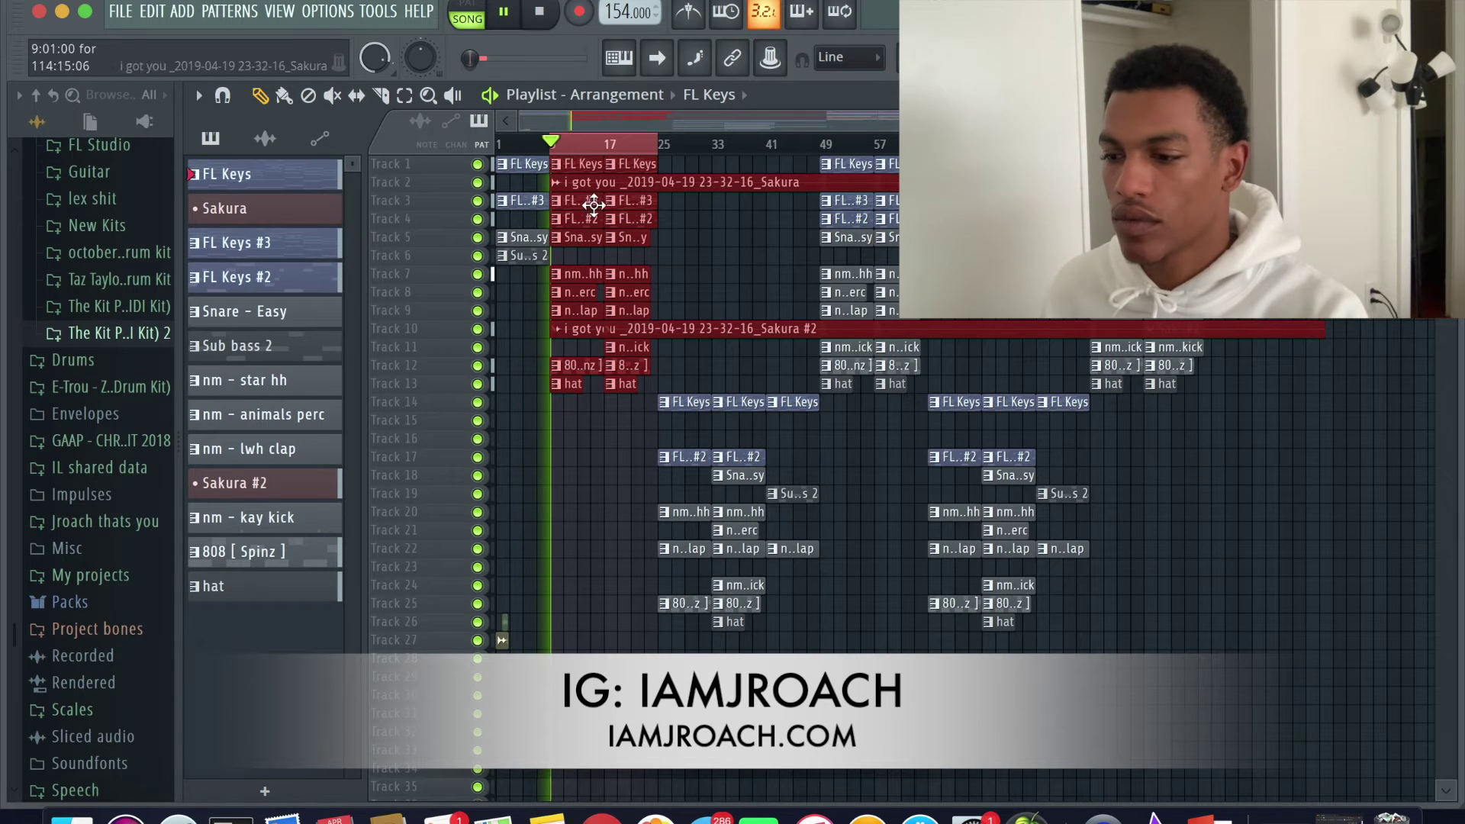
# Check the channel rack, watch the mixer levels while the selected section plays, and stop playback.
pyautogui.press('F6')
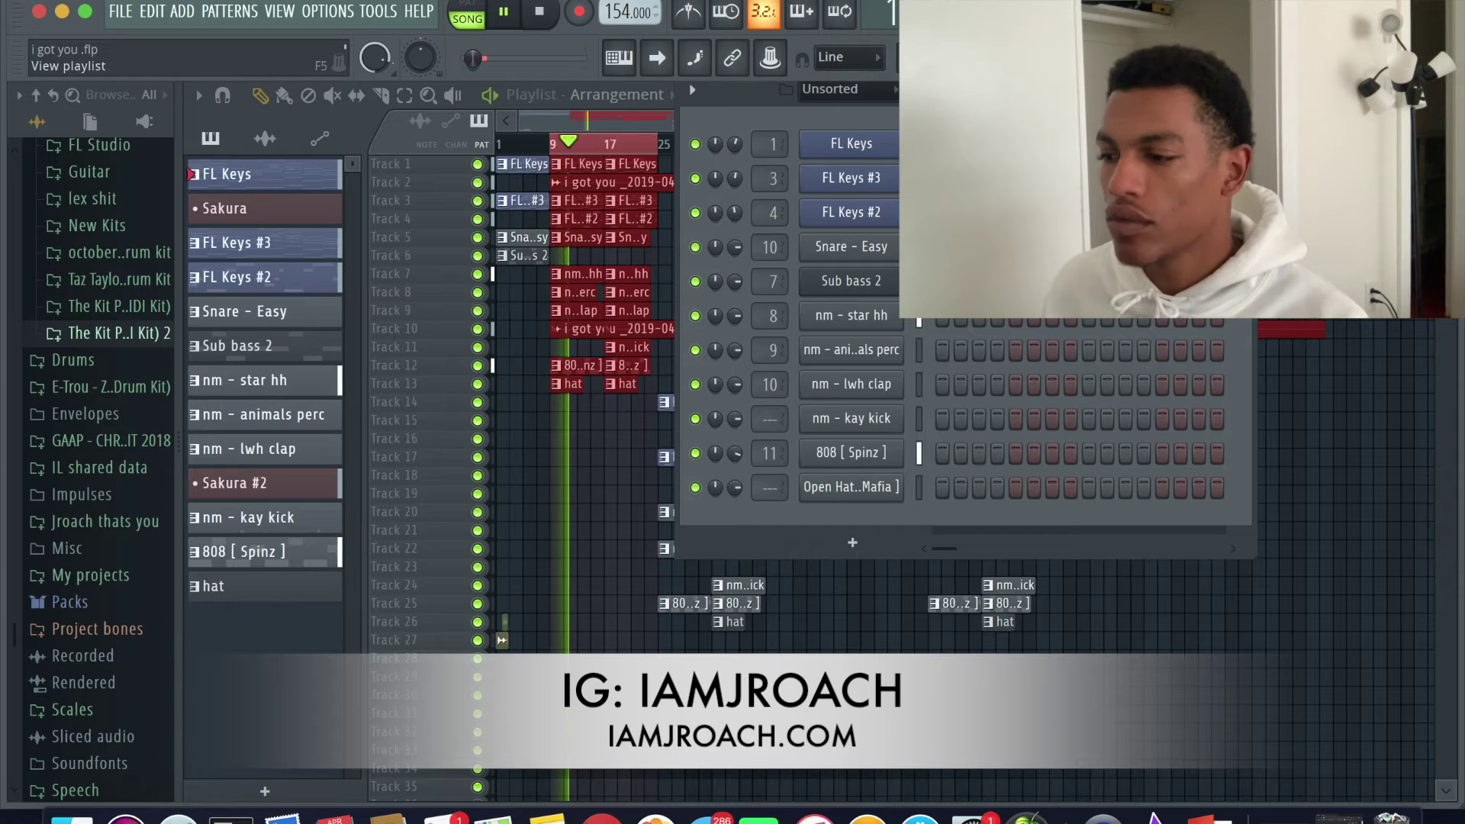
pyautogui.press('F6')
pyautogui.press('F6')
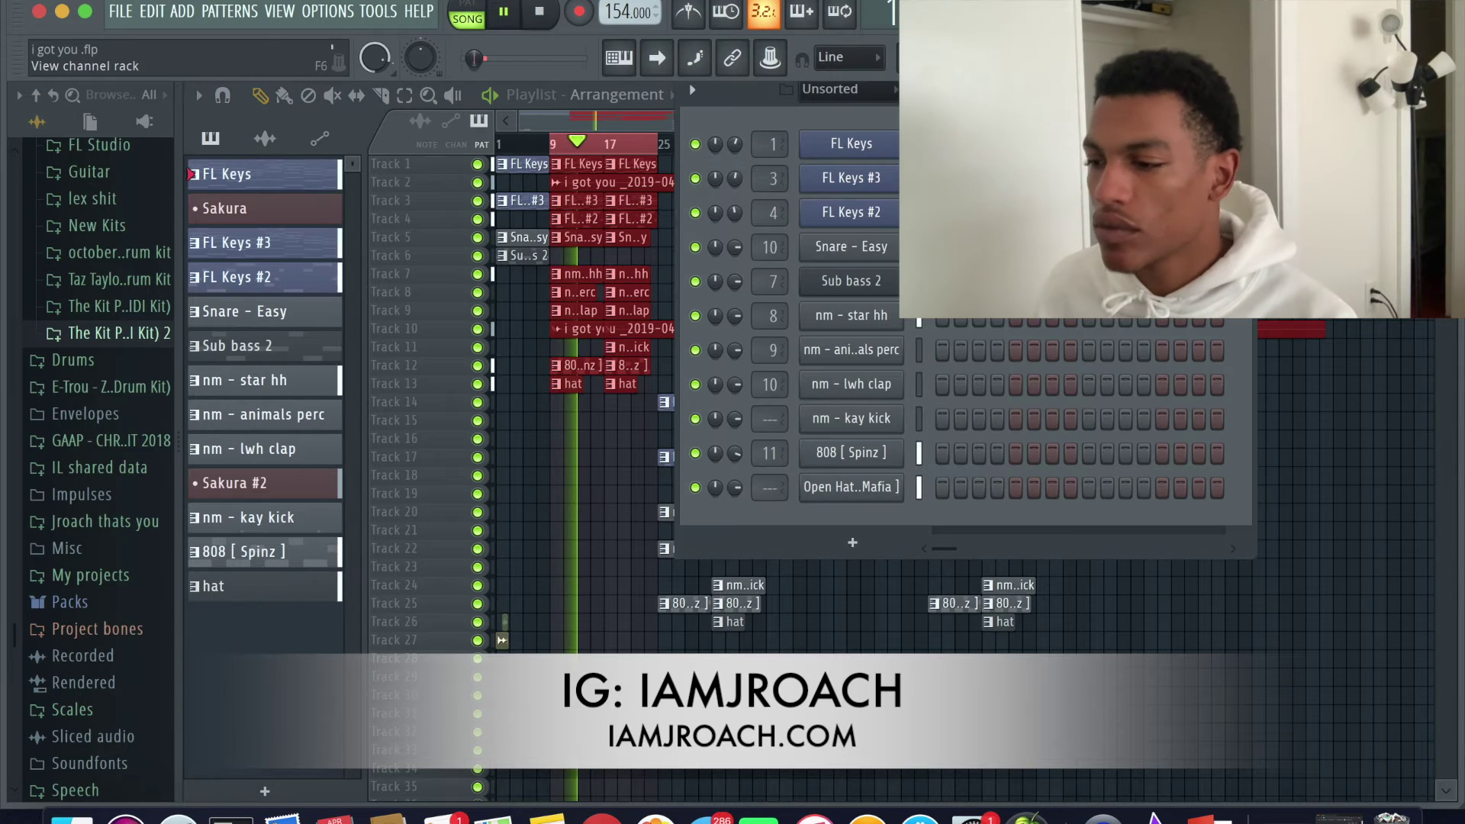
pyautogui.press('F9')
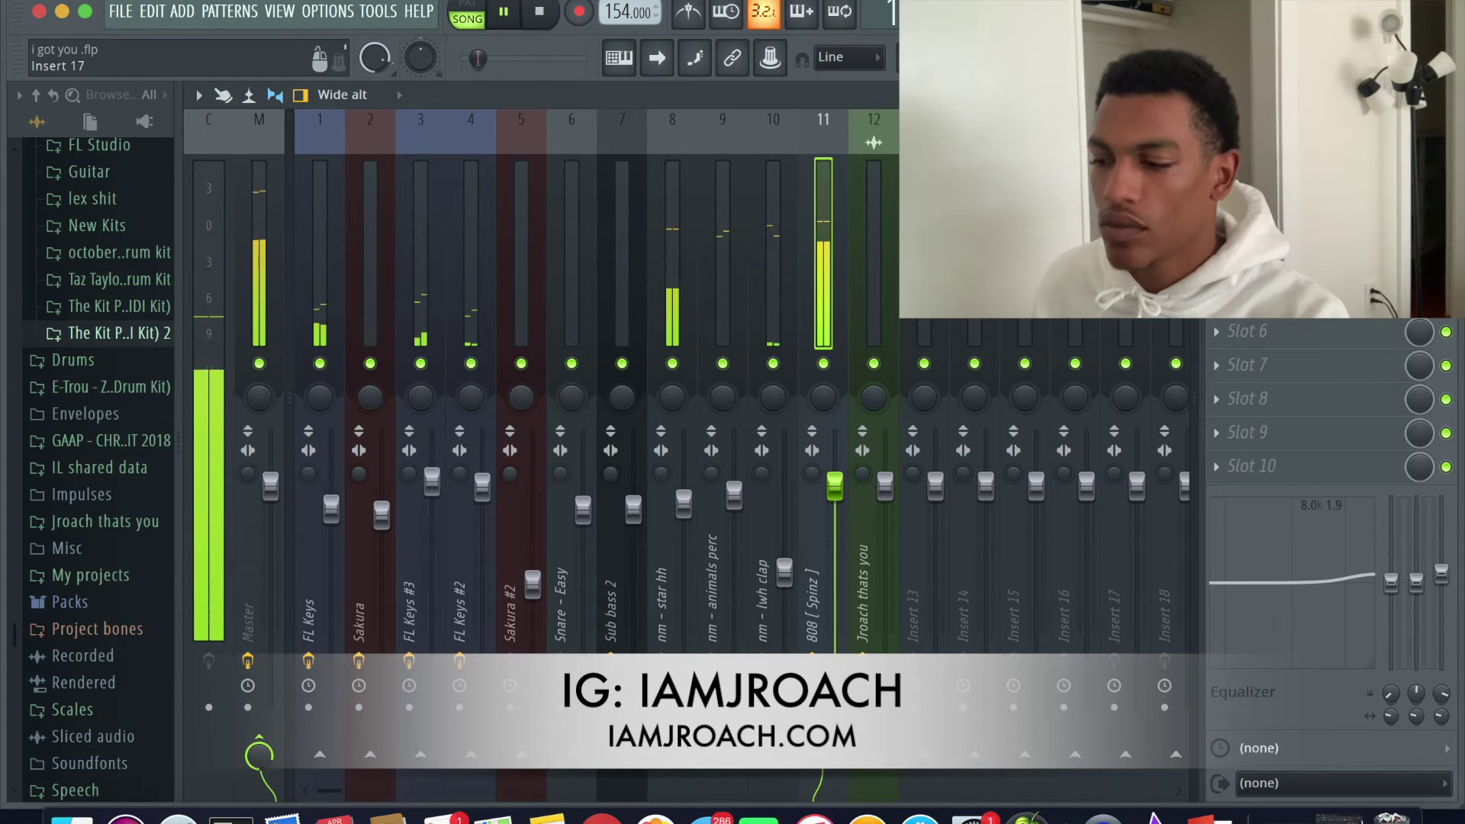
pyautogui.press('space')
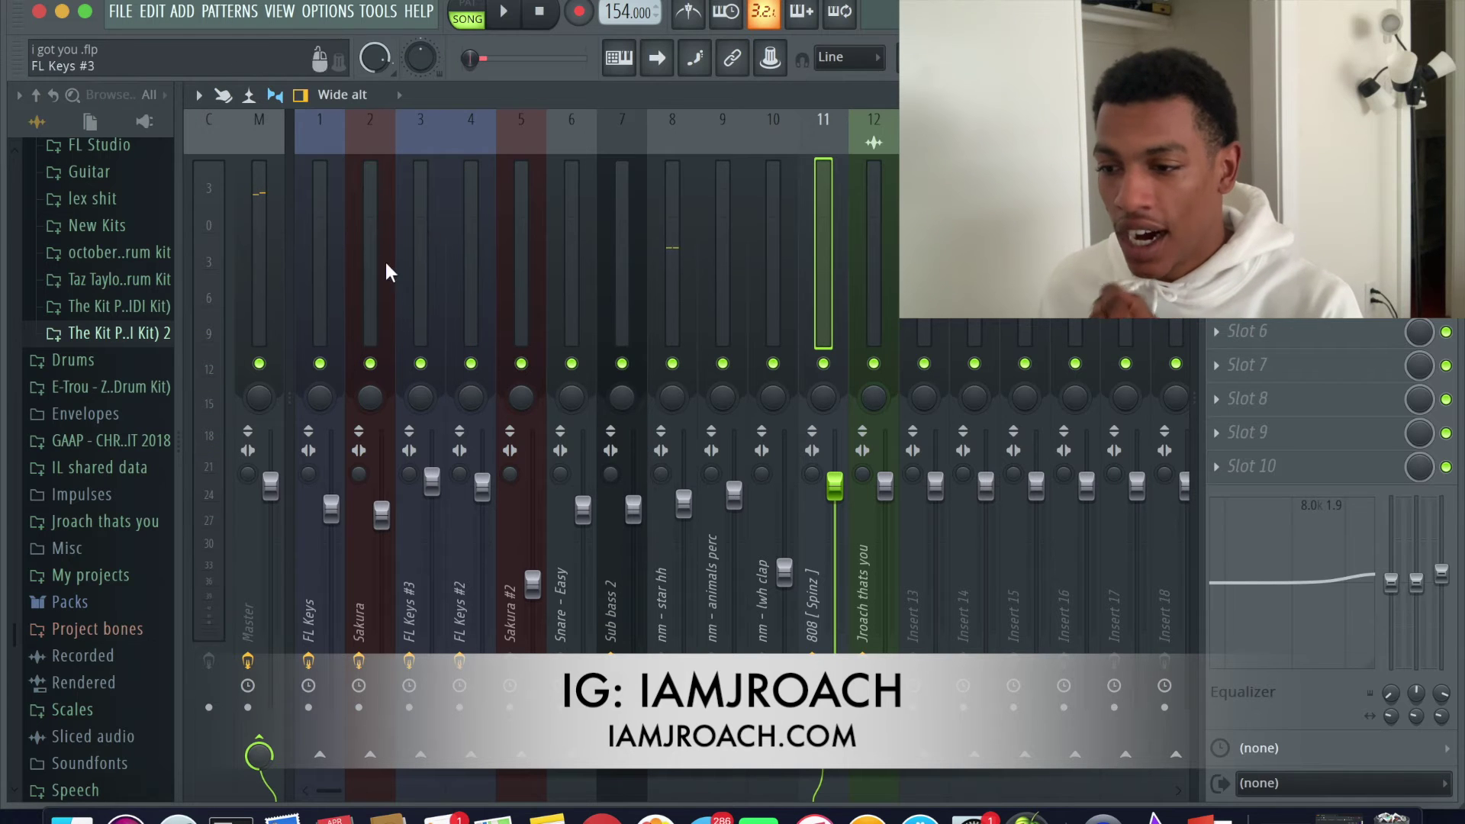
# Load Fruity Limiter into slot 10 of the Master track.
pyautogui.click(264, 217)
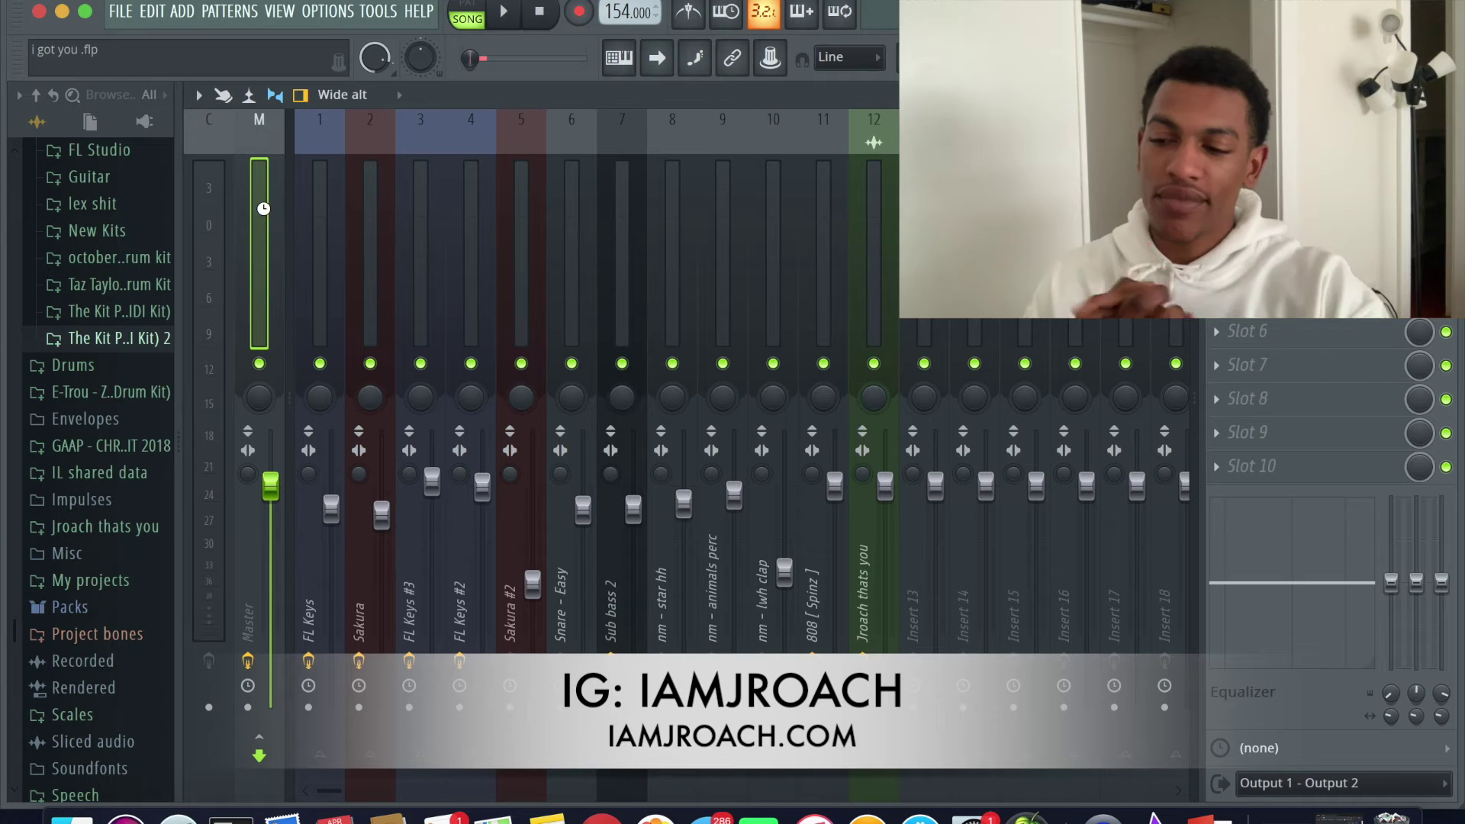
pyautogui.click(1304, 464)
pyautogui.click(1216, 230)
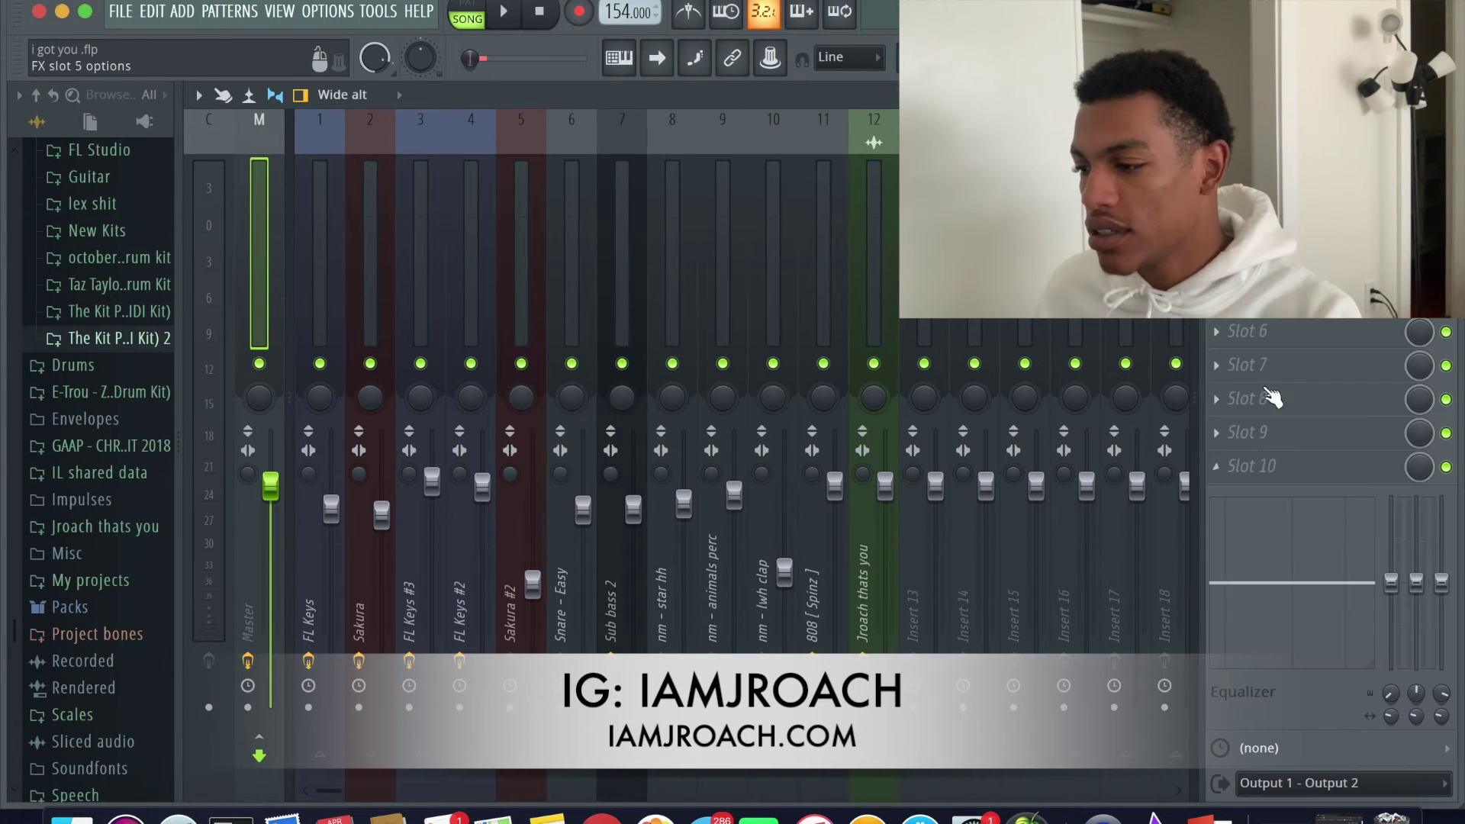
pyautogui.click(1248, 477)
pyautogui.click(1191, 290)
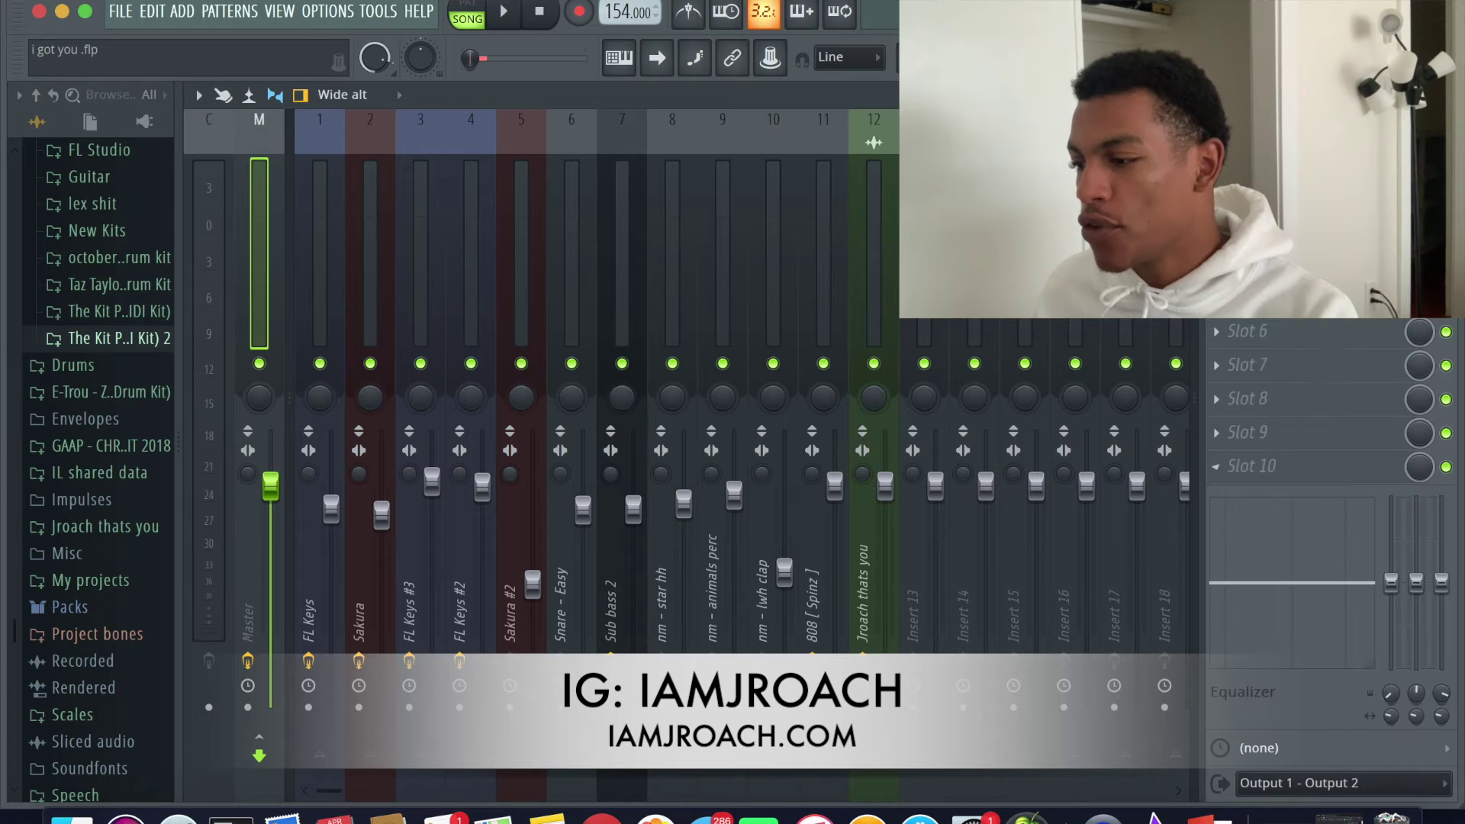
pyautogui.click(1285, 434)
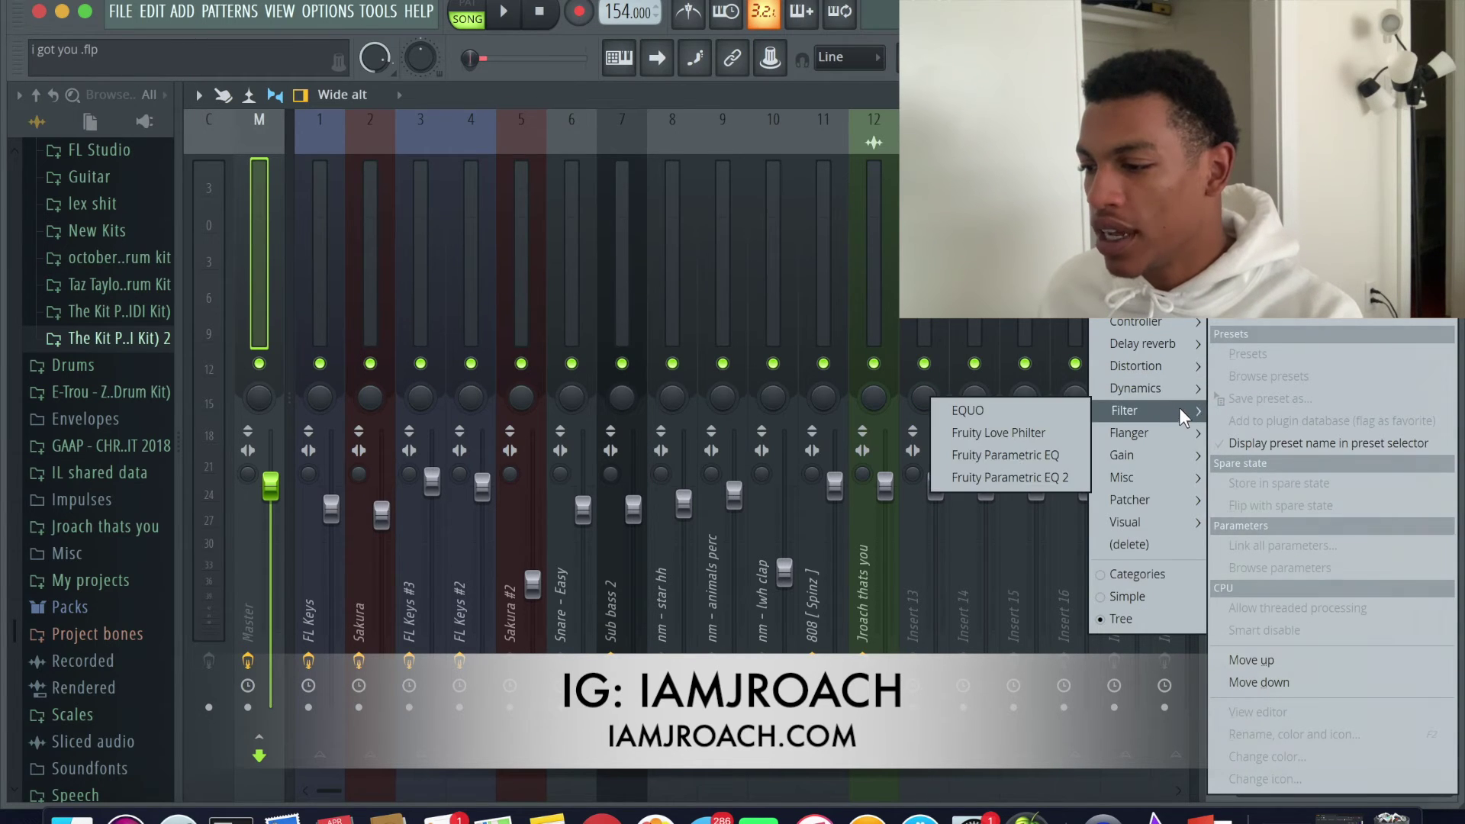
pyautogui.moveTo(1180, 390)
pyautogui.click(1009, 407)
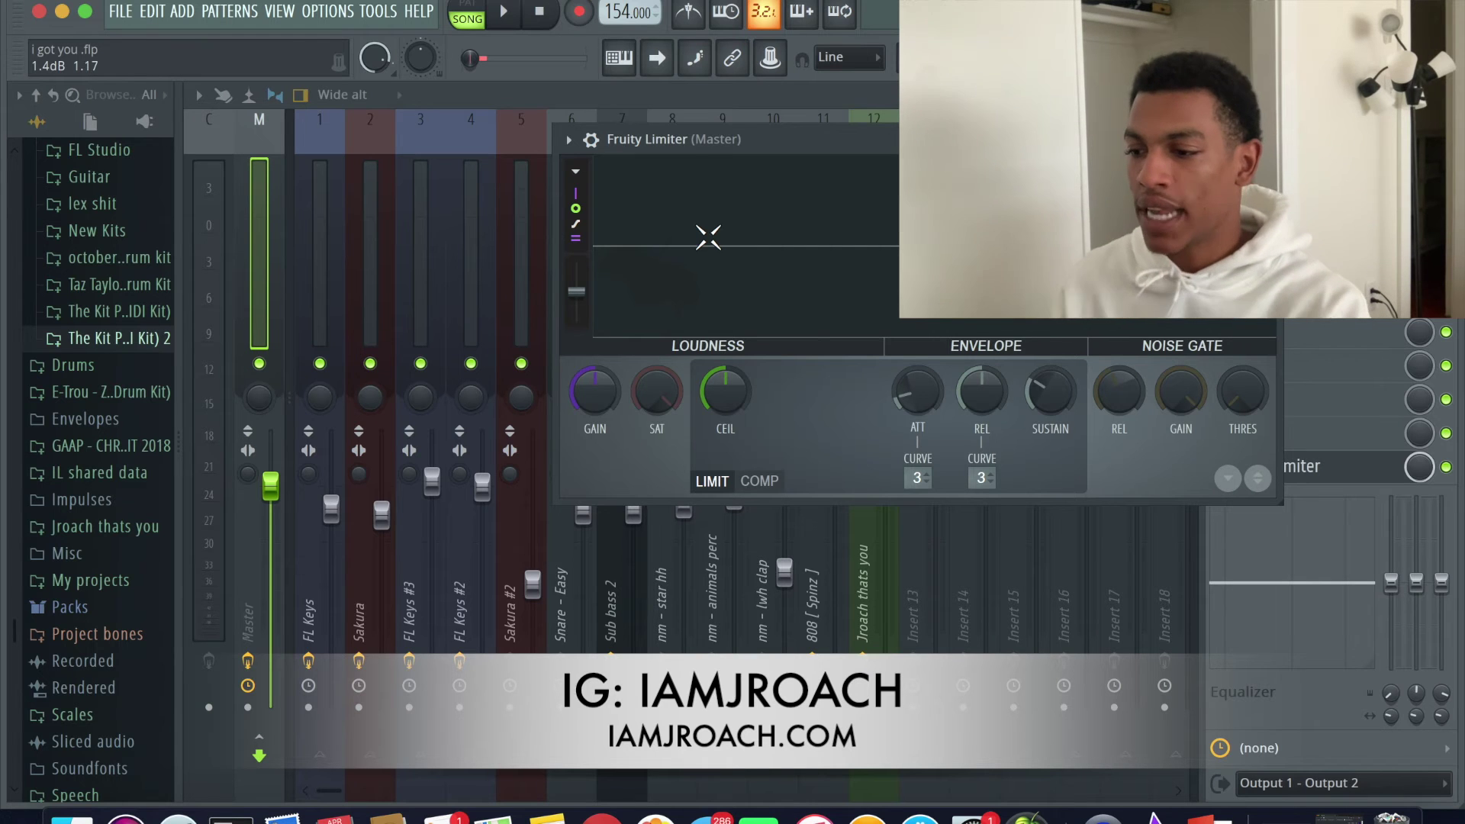
# Play the section through Fruity Limiter while viewing its compressor and limiter settings.
pyautogui.press('space')
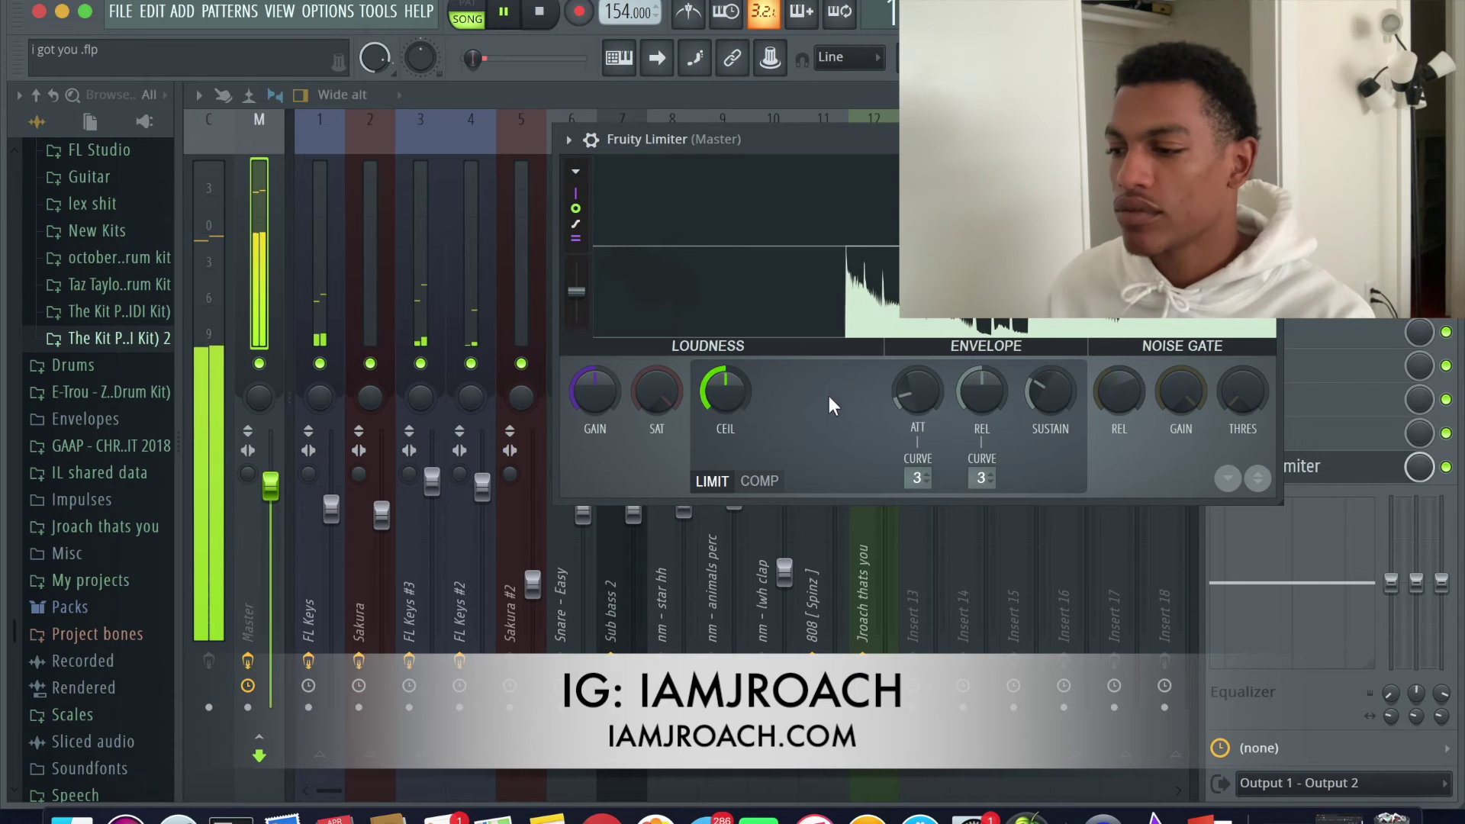
pyautogui.click(772, 481)
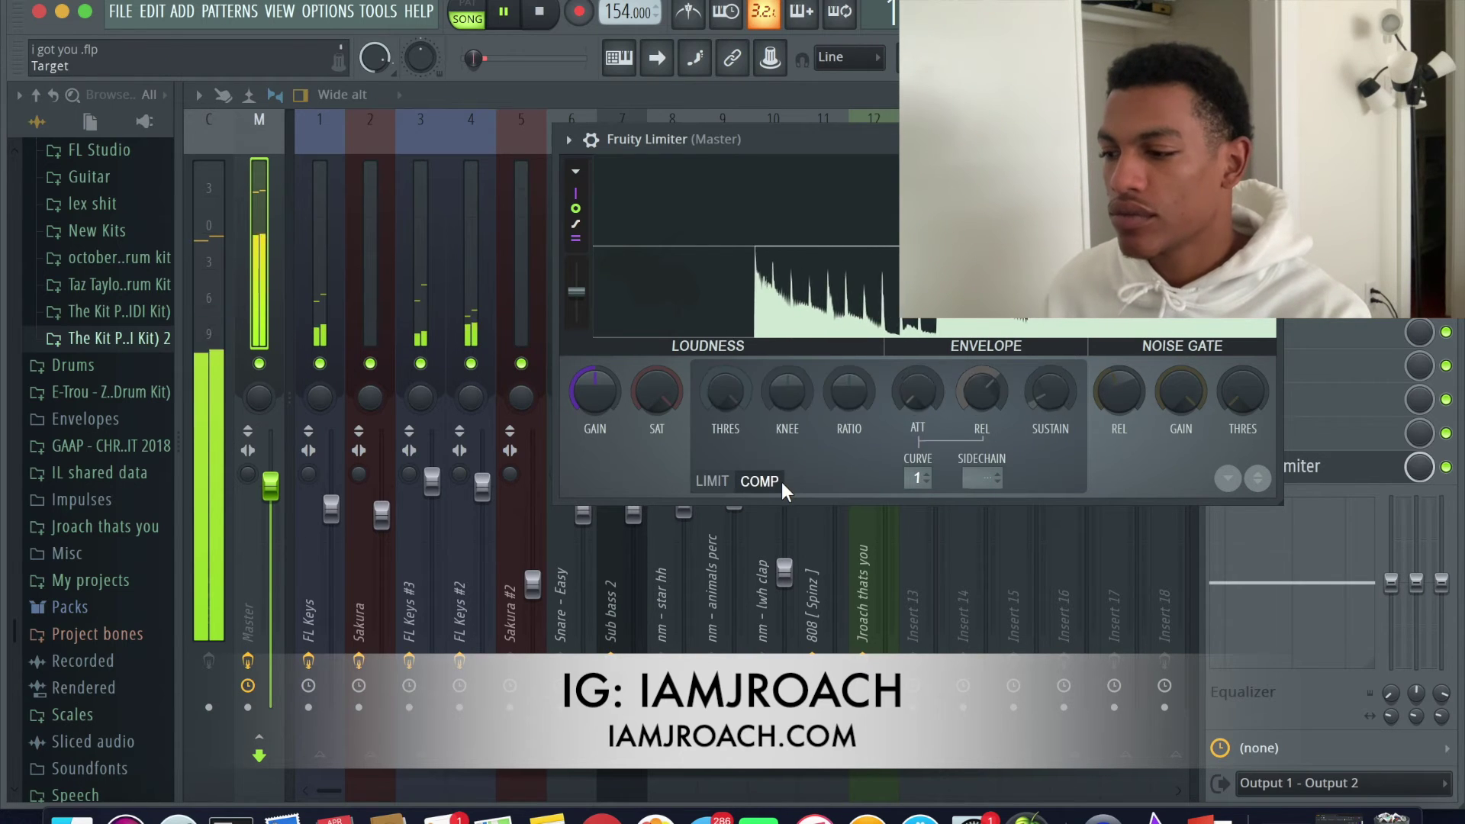
pyautogui.click(718, 481)
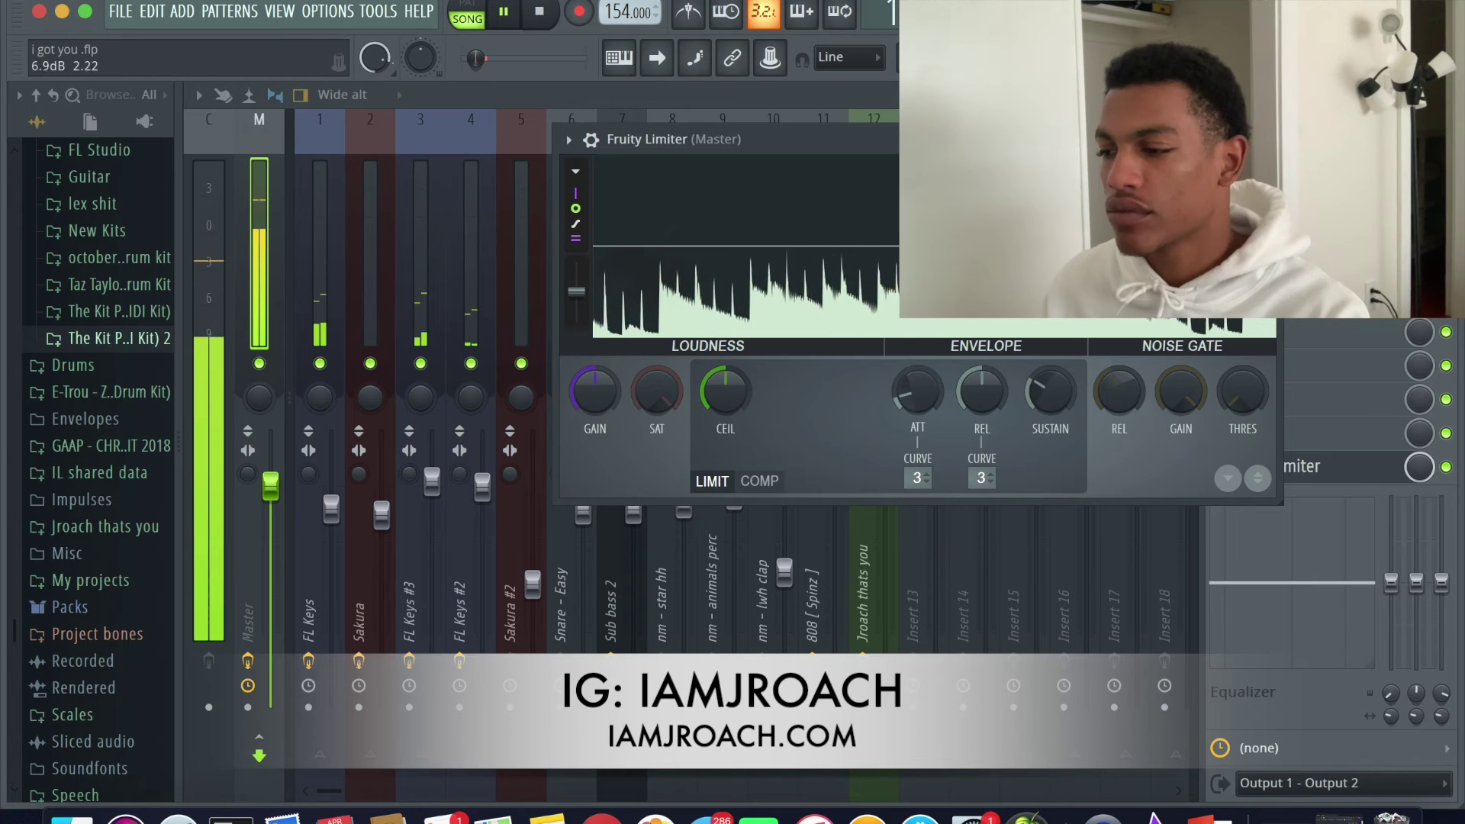
pyautogui.press('space')
# Bypass Fruity Limiter on the Master track and play the section without it.
pyautogui.click(1446, 467)
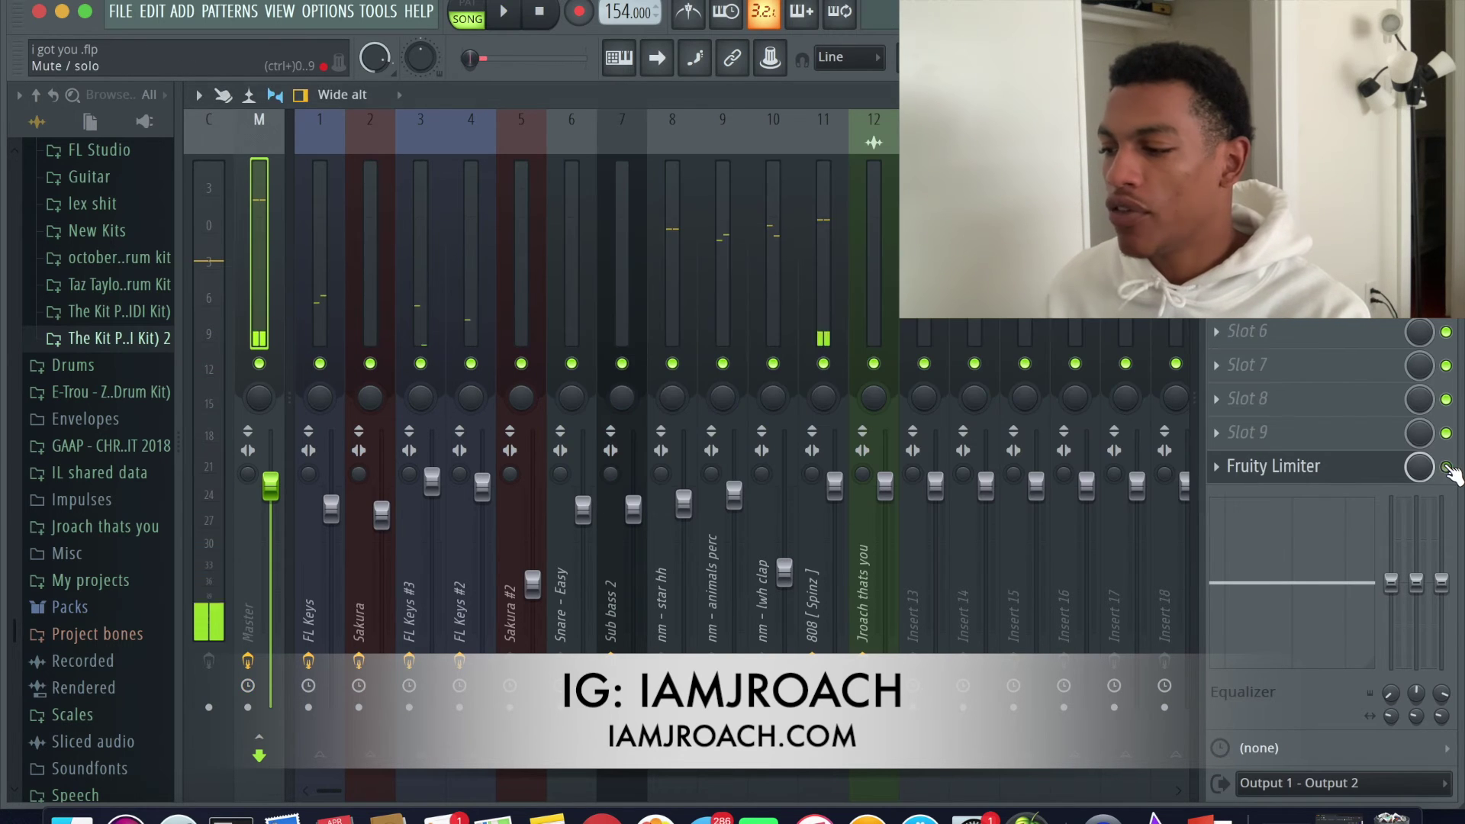
pyautogui.press('space')
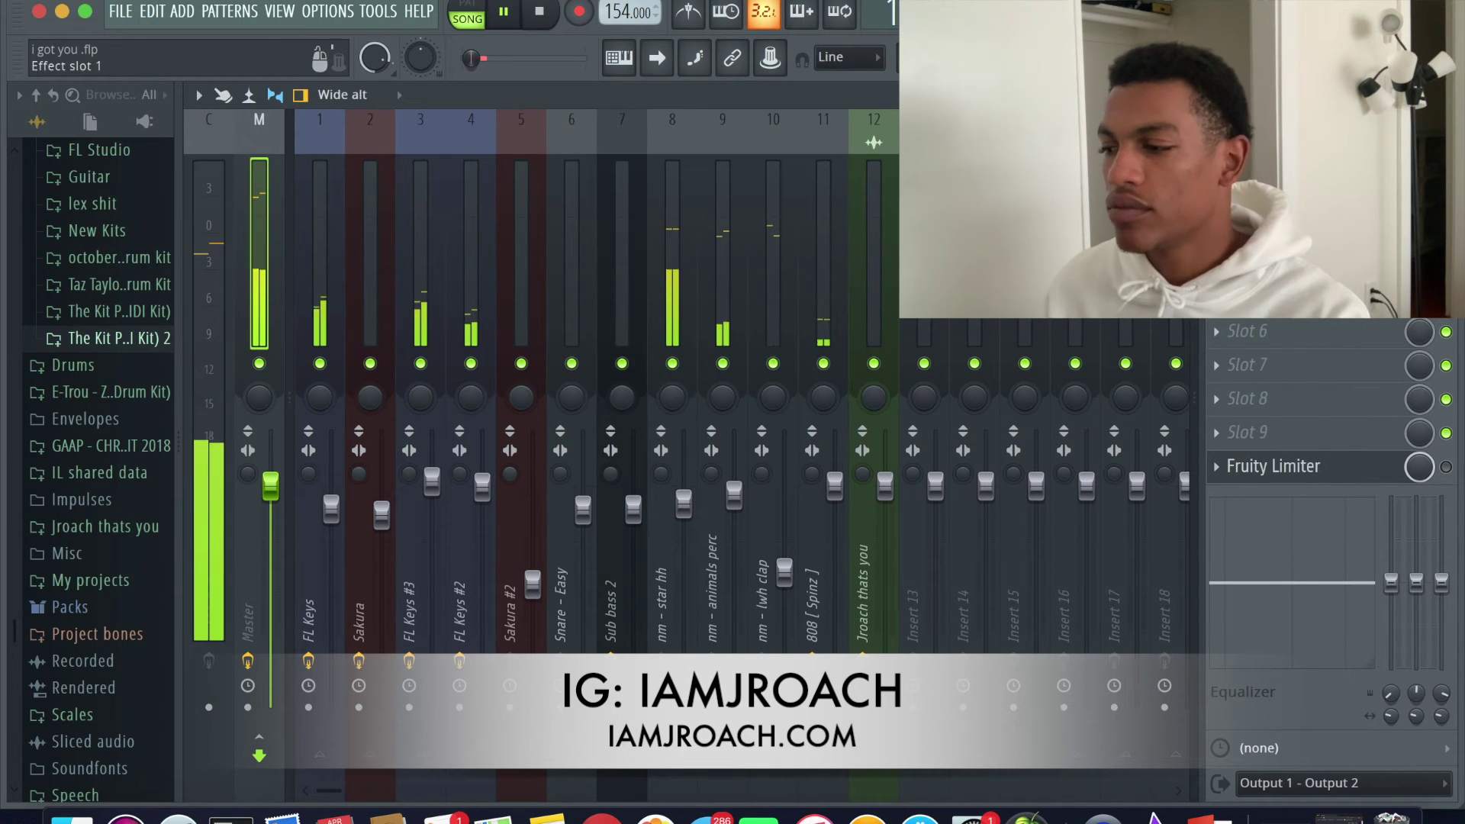
pyautogui.press('space')
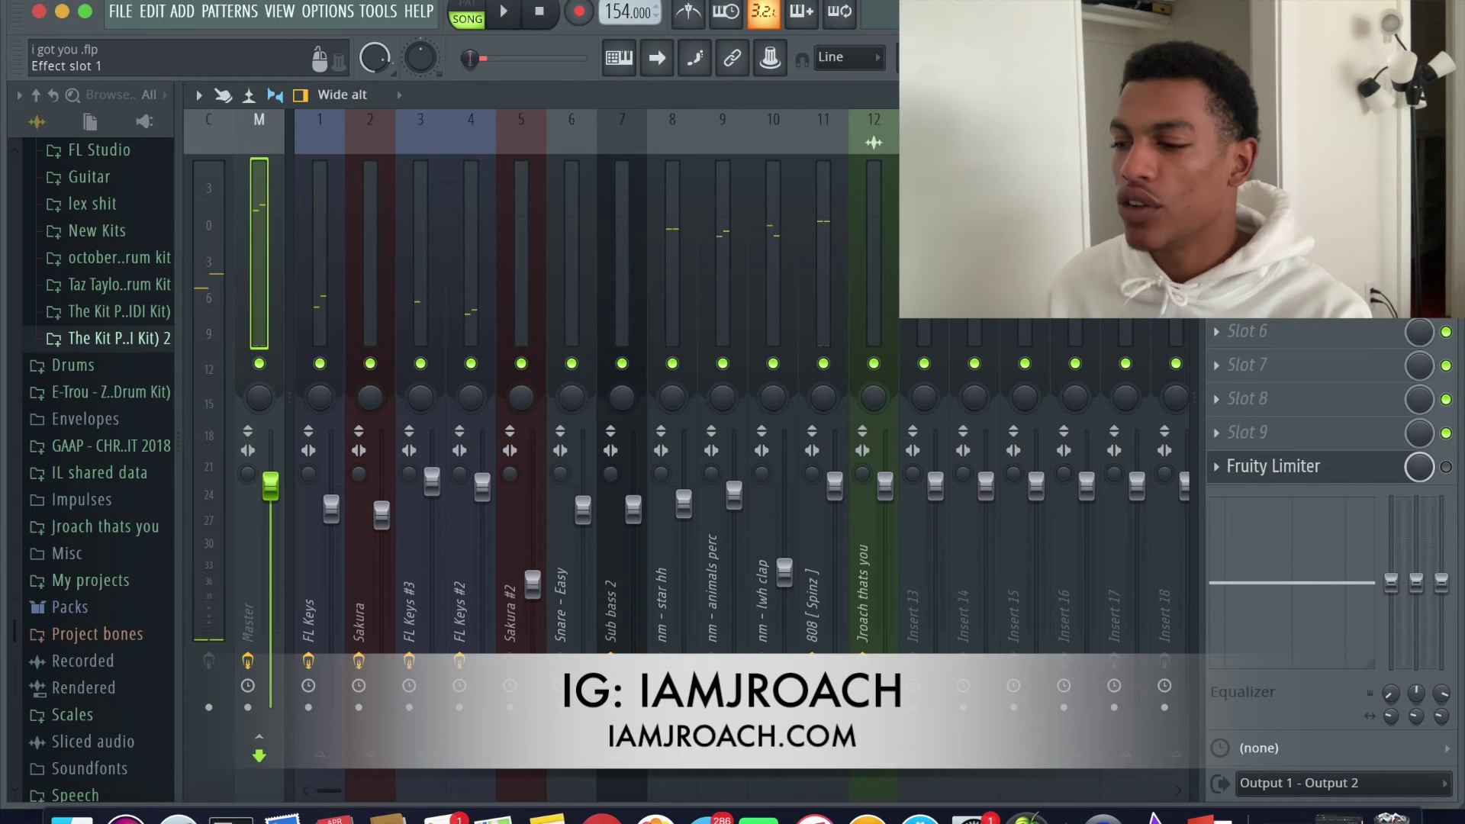
# Look at the Master's Fruity soft clipper settings, close them and play the section briefly.
pyautogui.click(1272, 162)
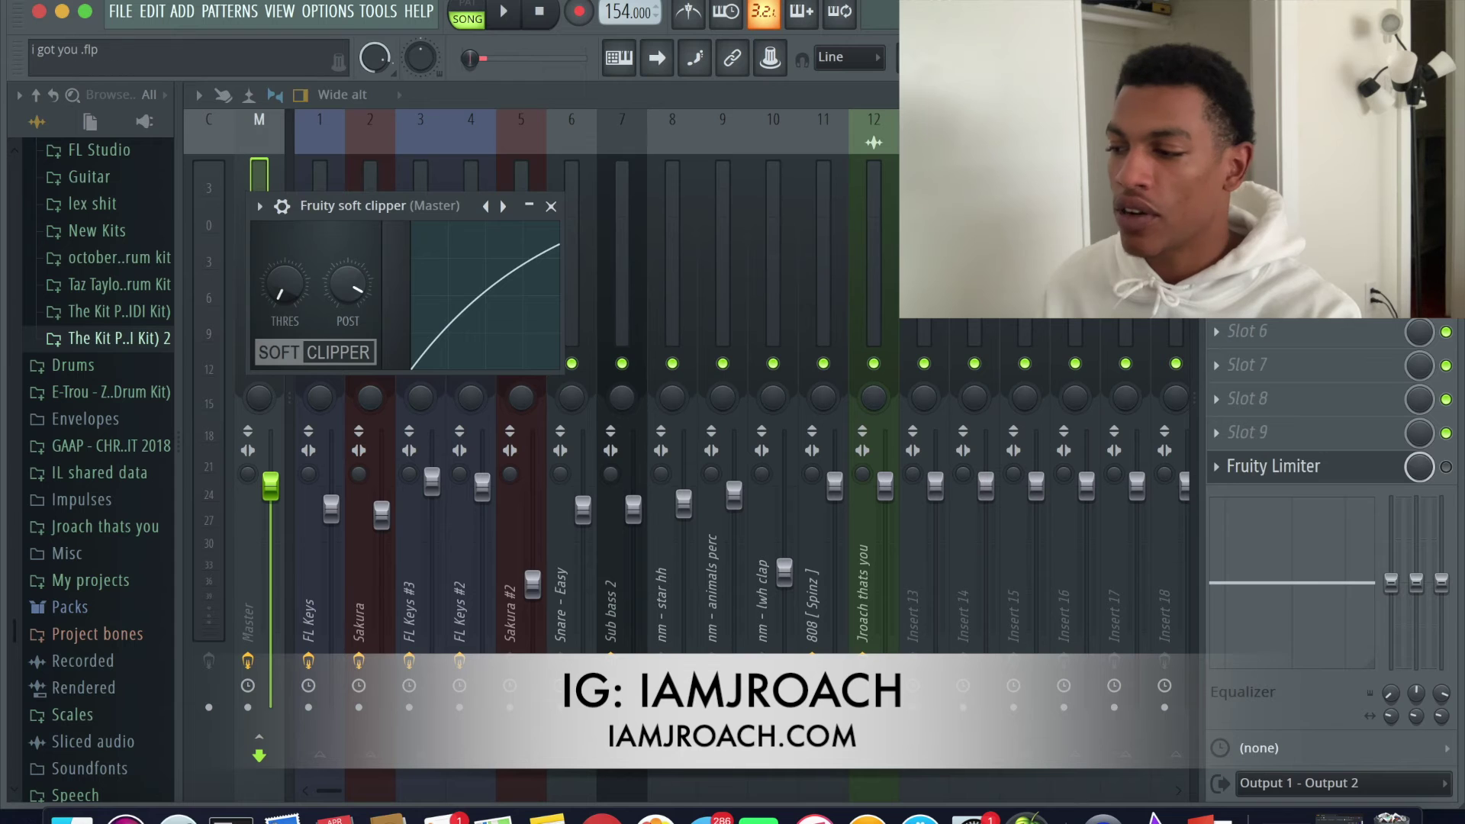
pyautogui.press('Escape')
pyautogui.press('space')
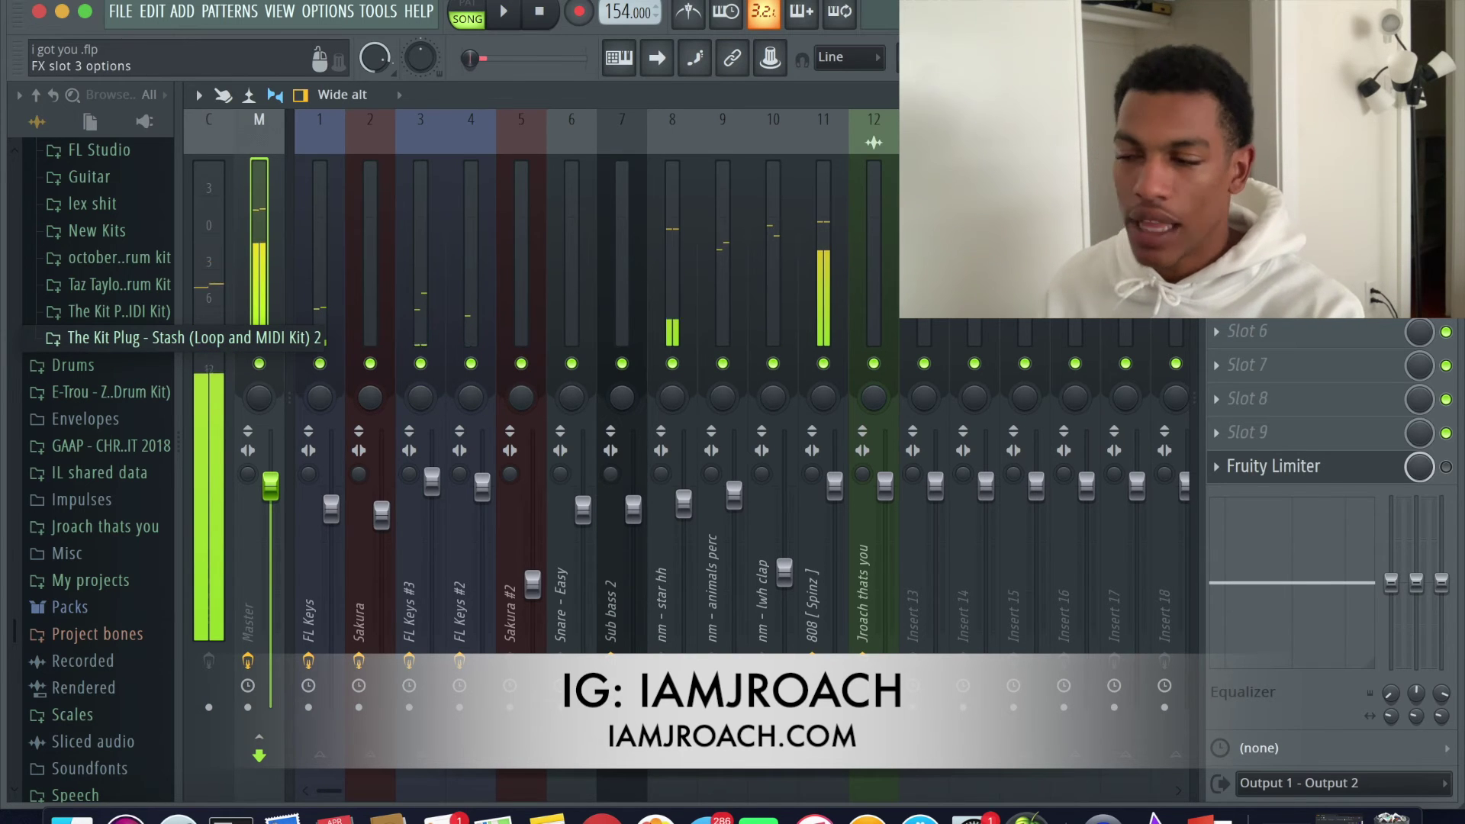
pyautogui.press('space')
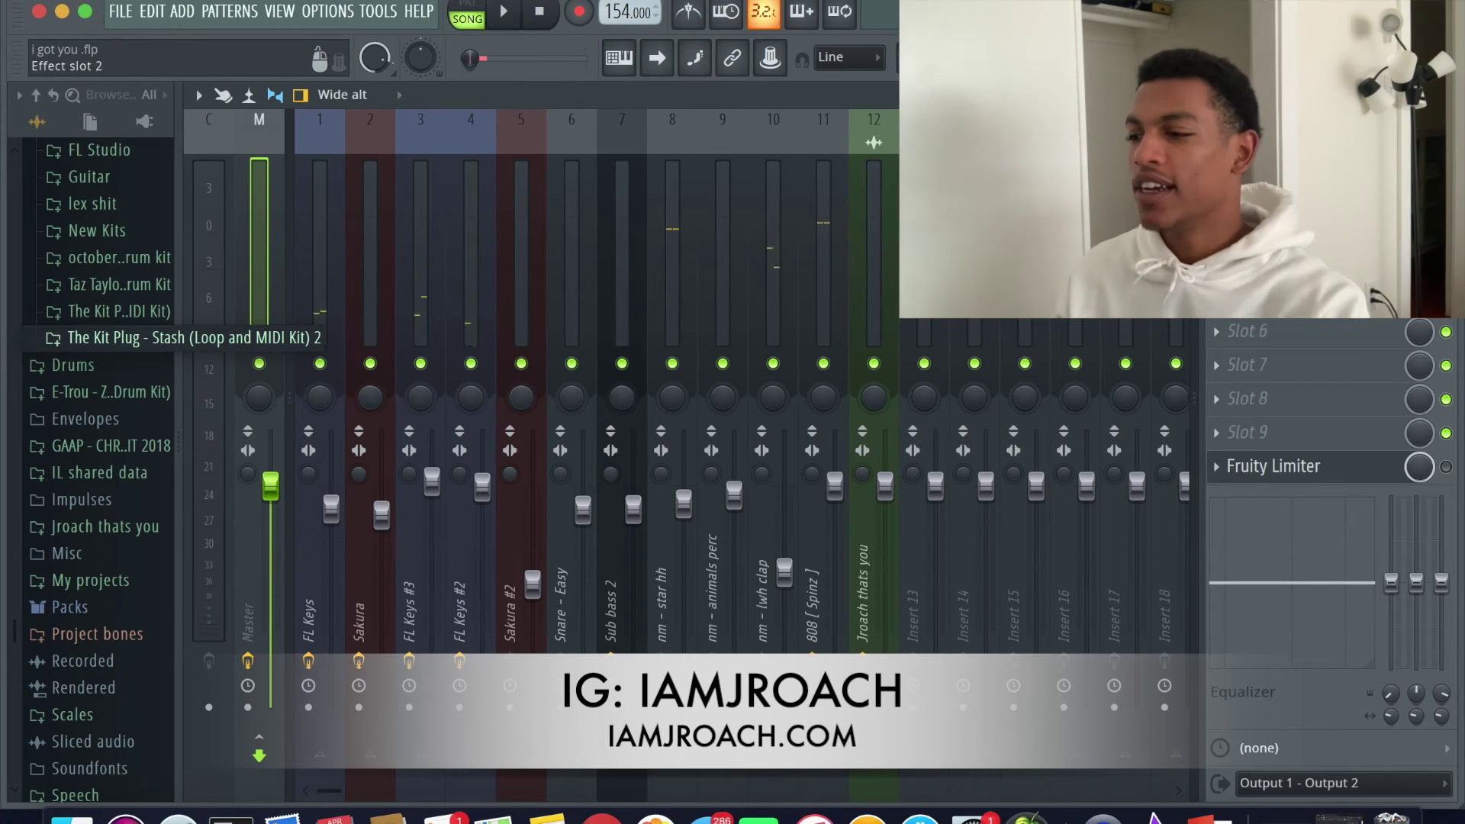
# Open Fruity Multiband Compressor on the Master, browse its mastering presets, play the section with it and close its window.
pyautogui.click(1267, 197)
pyautogui.click(1266, 197)
pyautogui.click(1267, 197)
pyautogui.click(1100, 236)
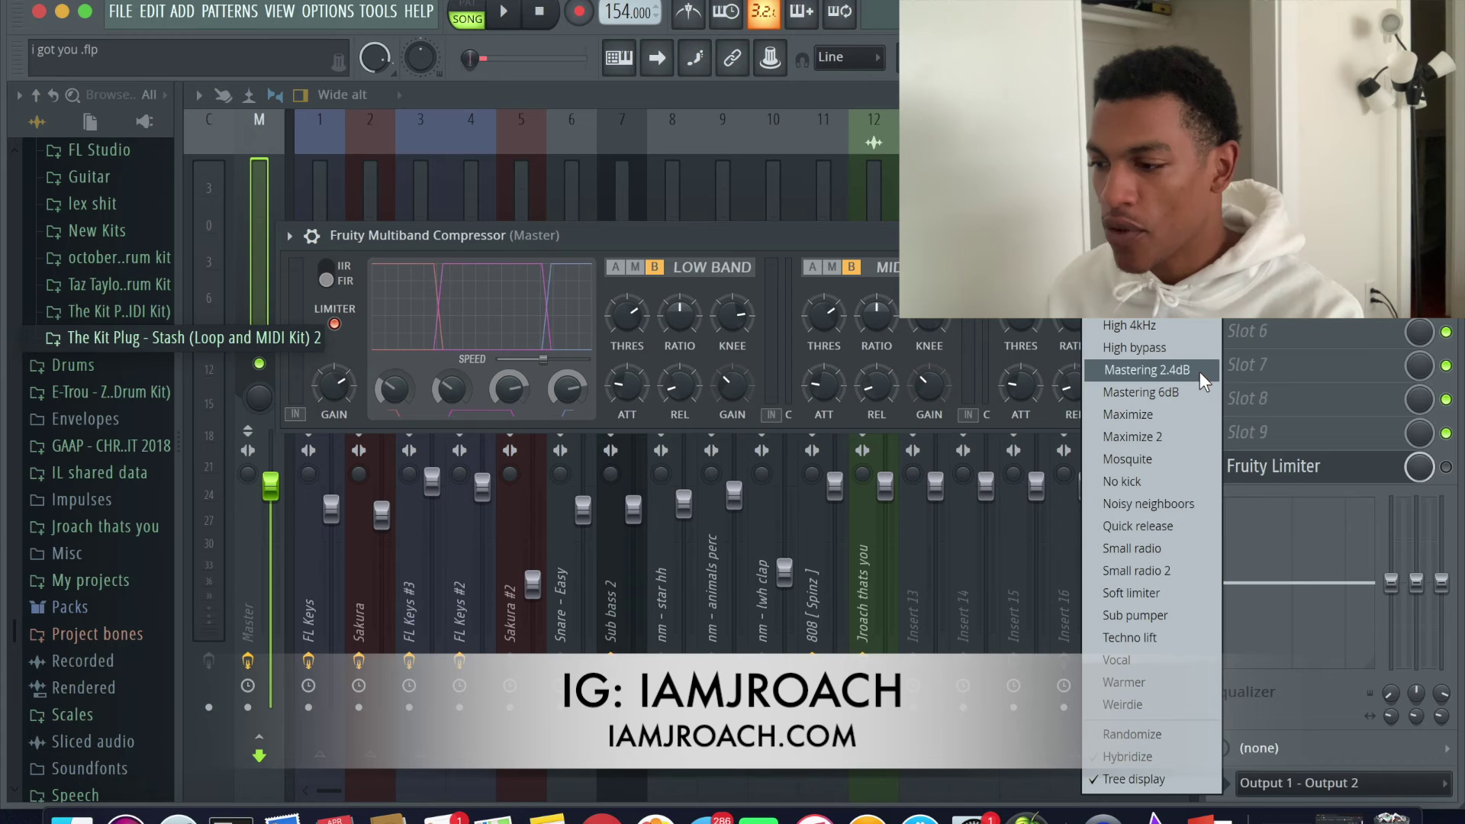
pyautogui.click(308, 448)
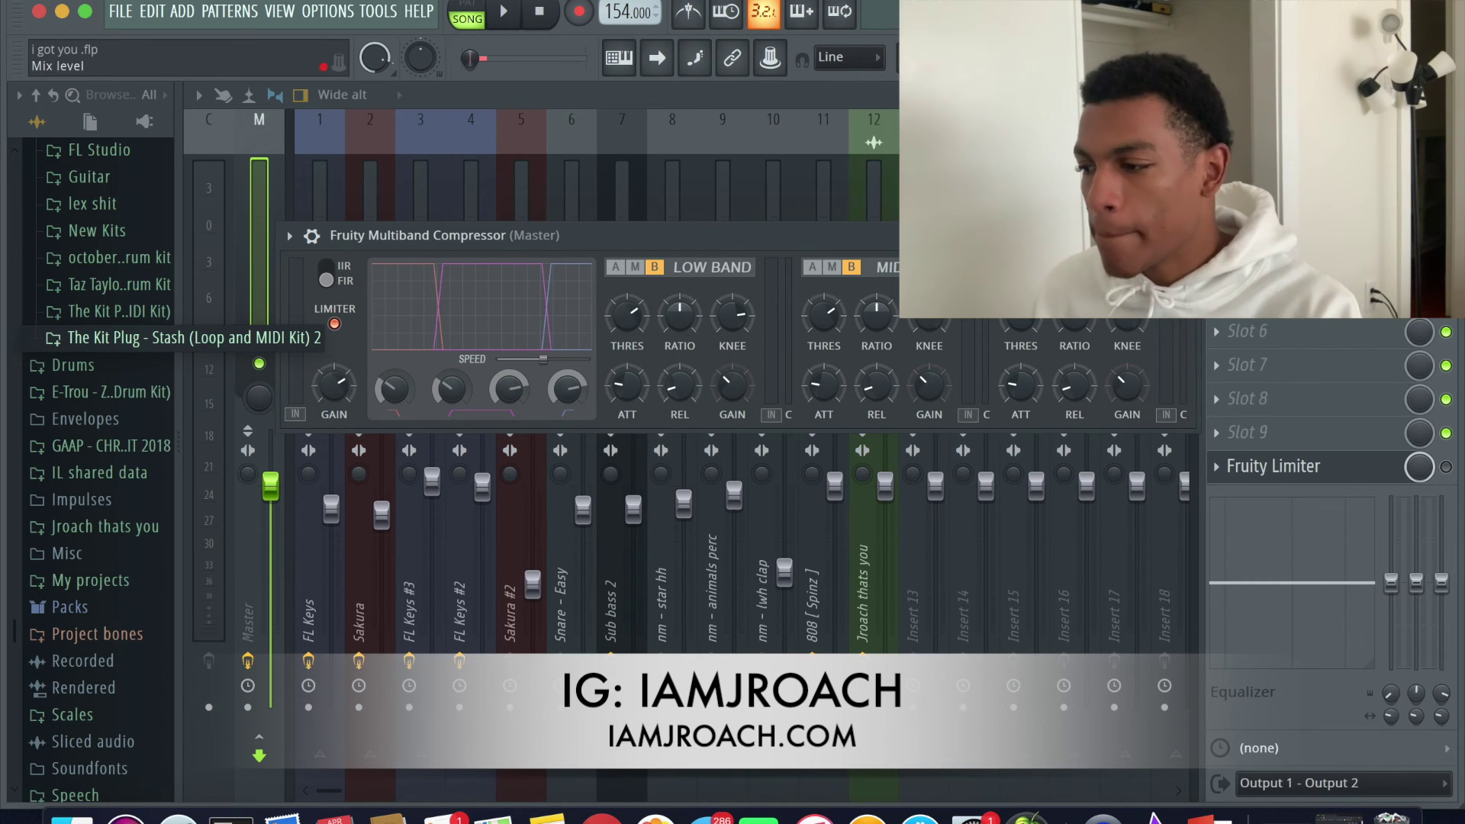
pyautogui.press('space')
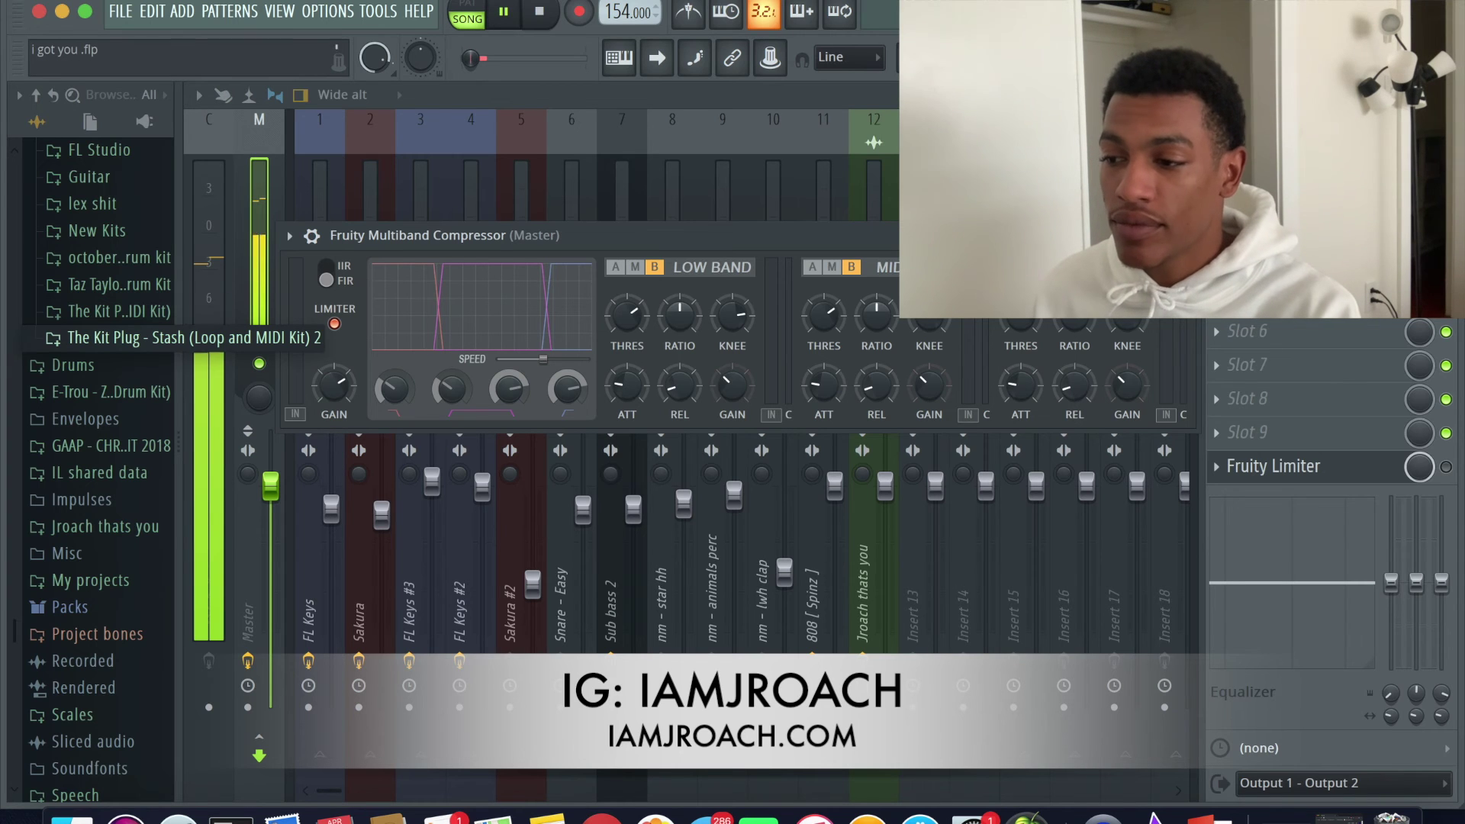
pyautogui.click(1445, 230)
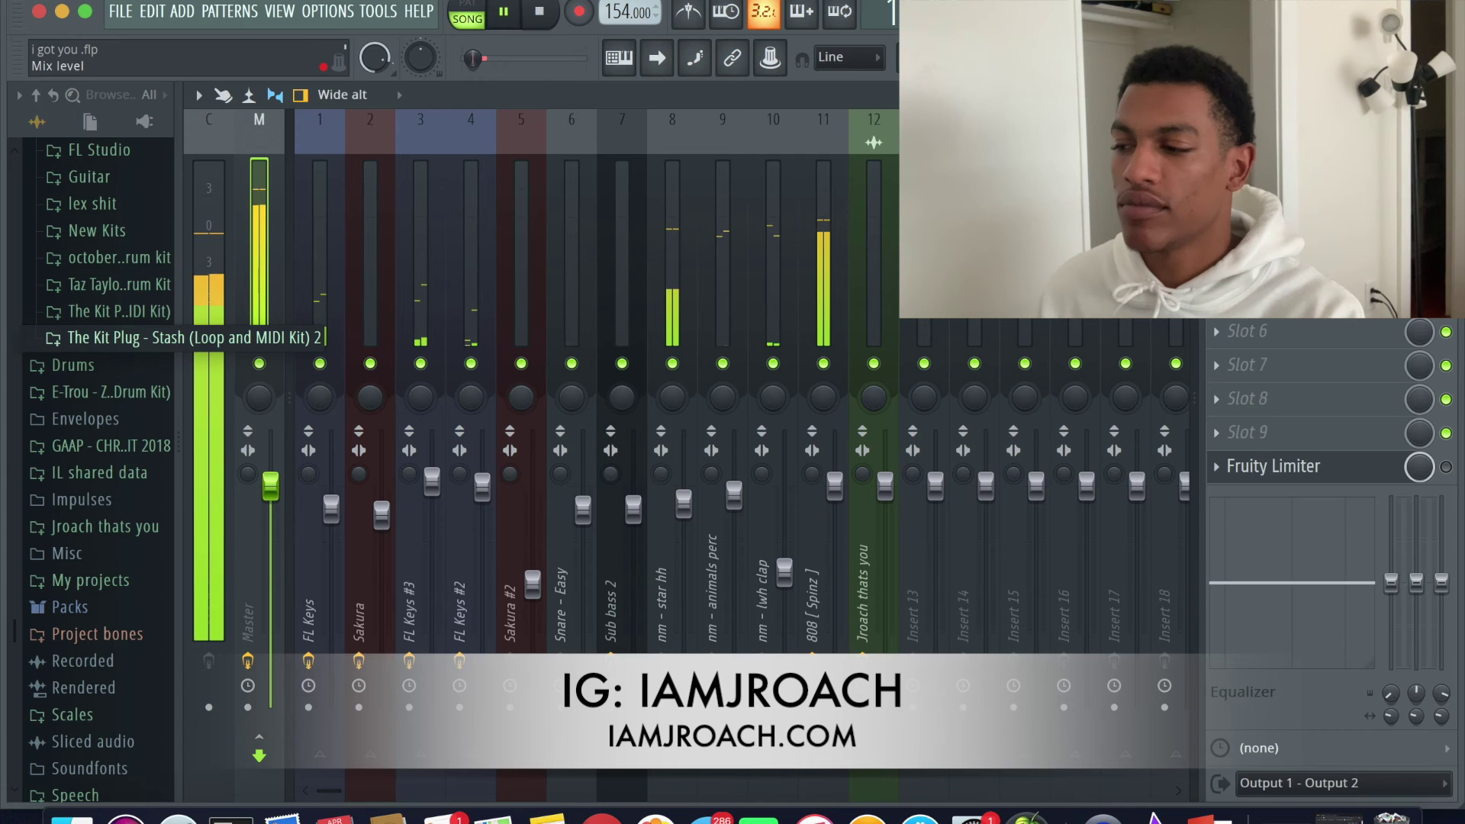
# Set the Master's Fruity soft clipper post gain to 80%, stop playback and return to the playlist.
pyautogui.click(1282, 163)
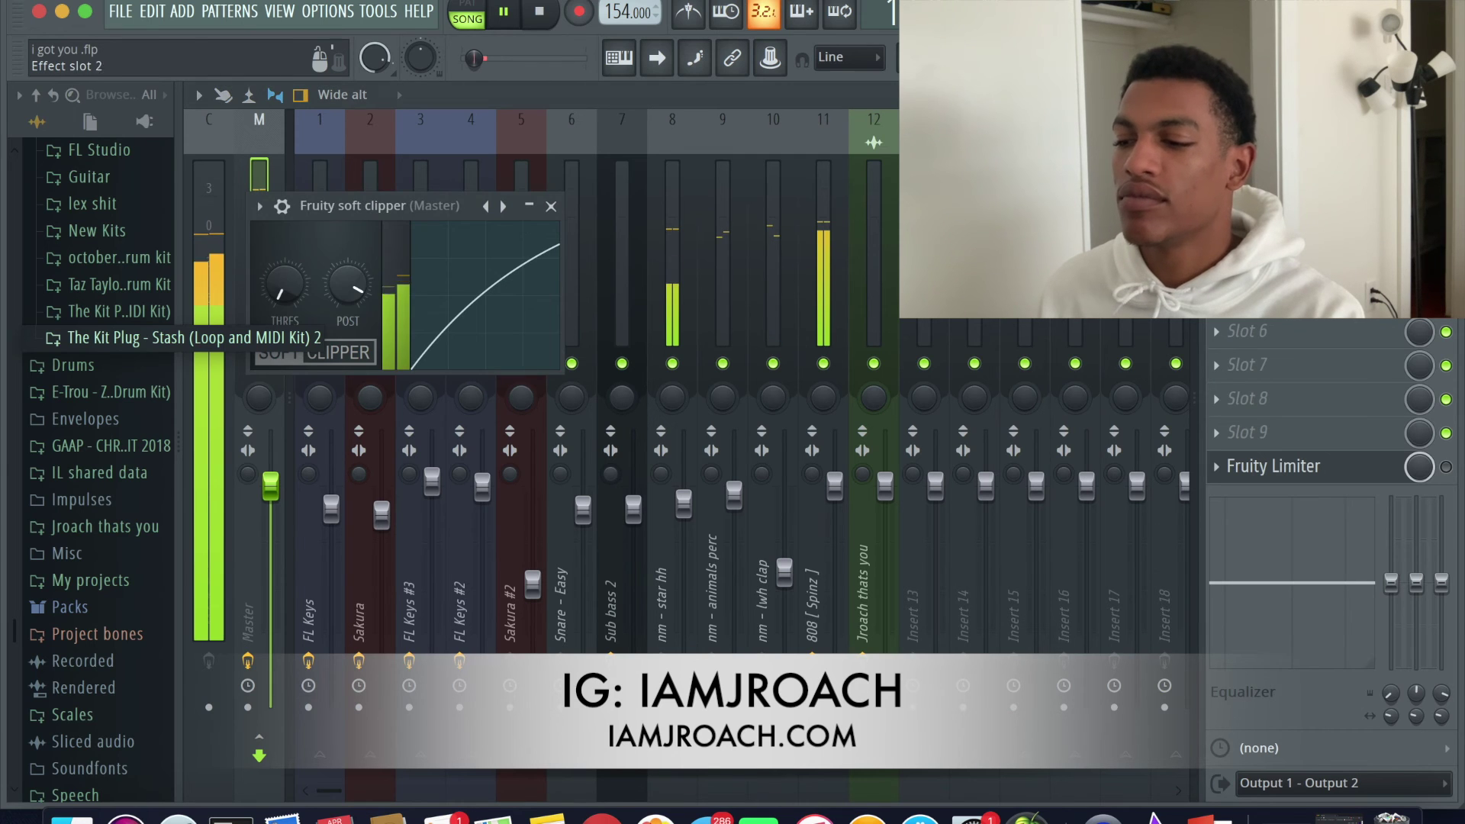
pyautogui.moveTo(341, 284); pyautogui.dragTo(341, 299)
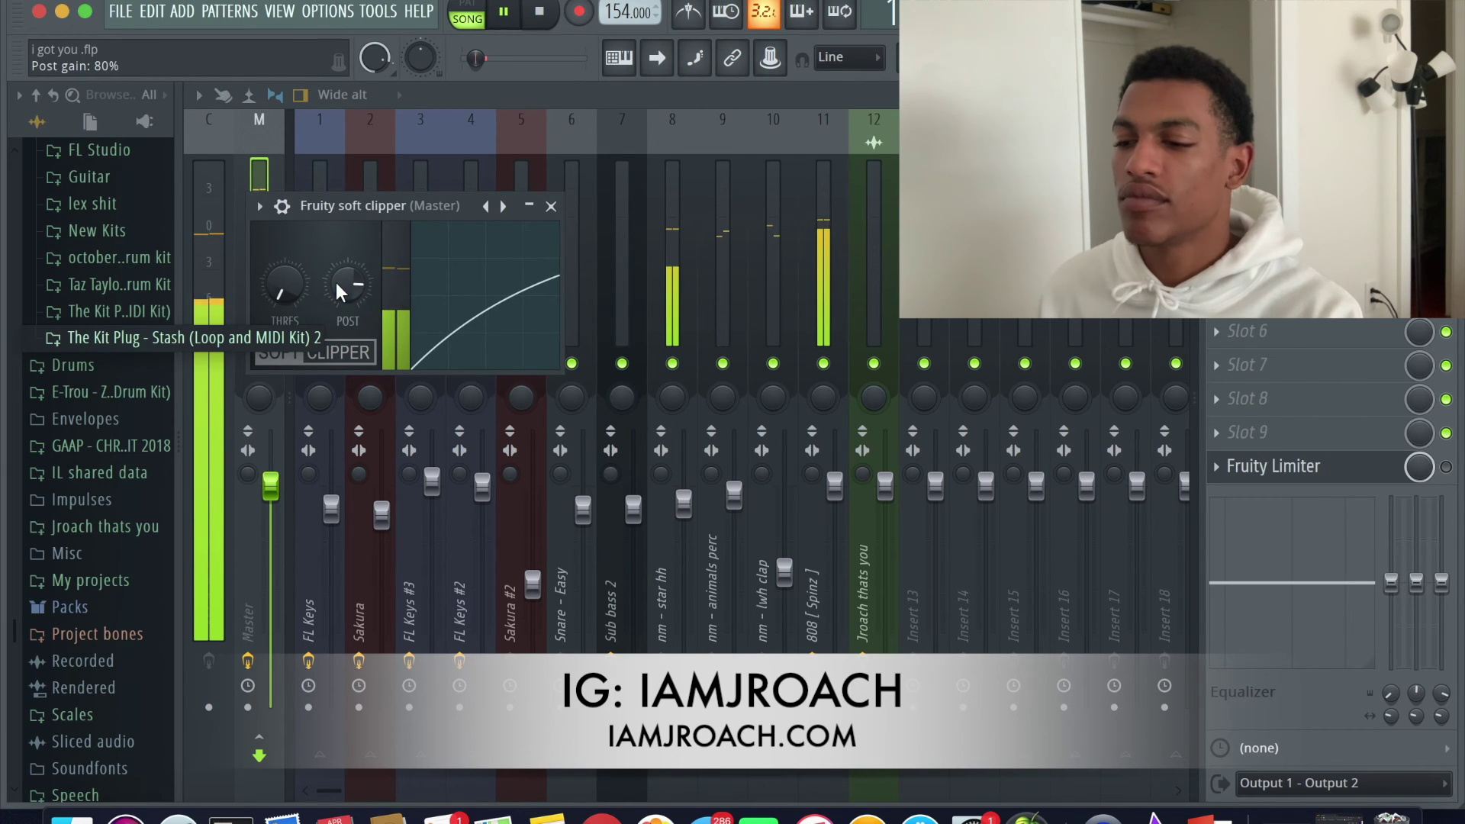
pyautogui.click(551, 207)
pyautogui.press('space')
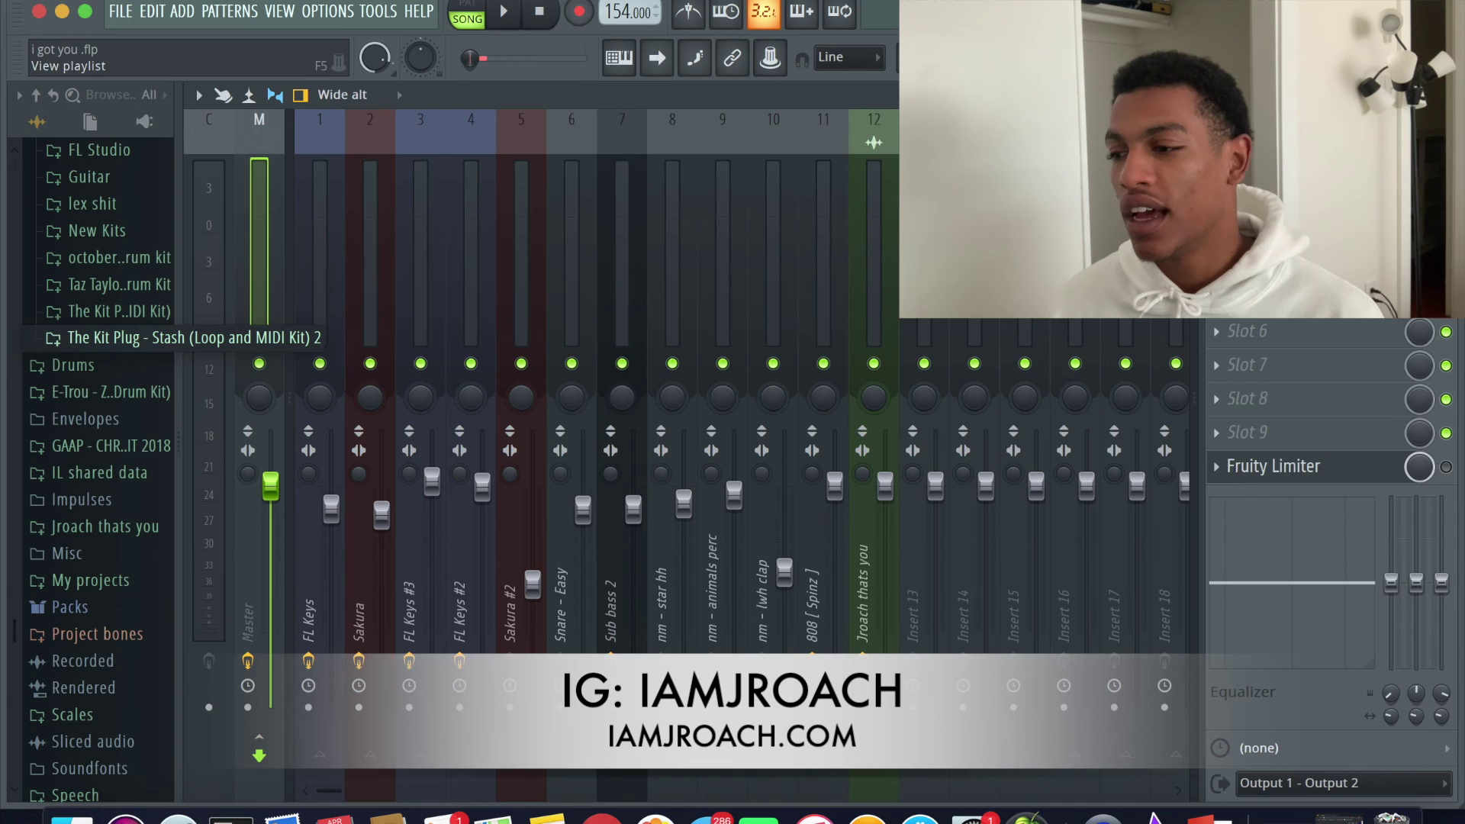
pyautogui.press('F5')
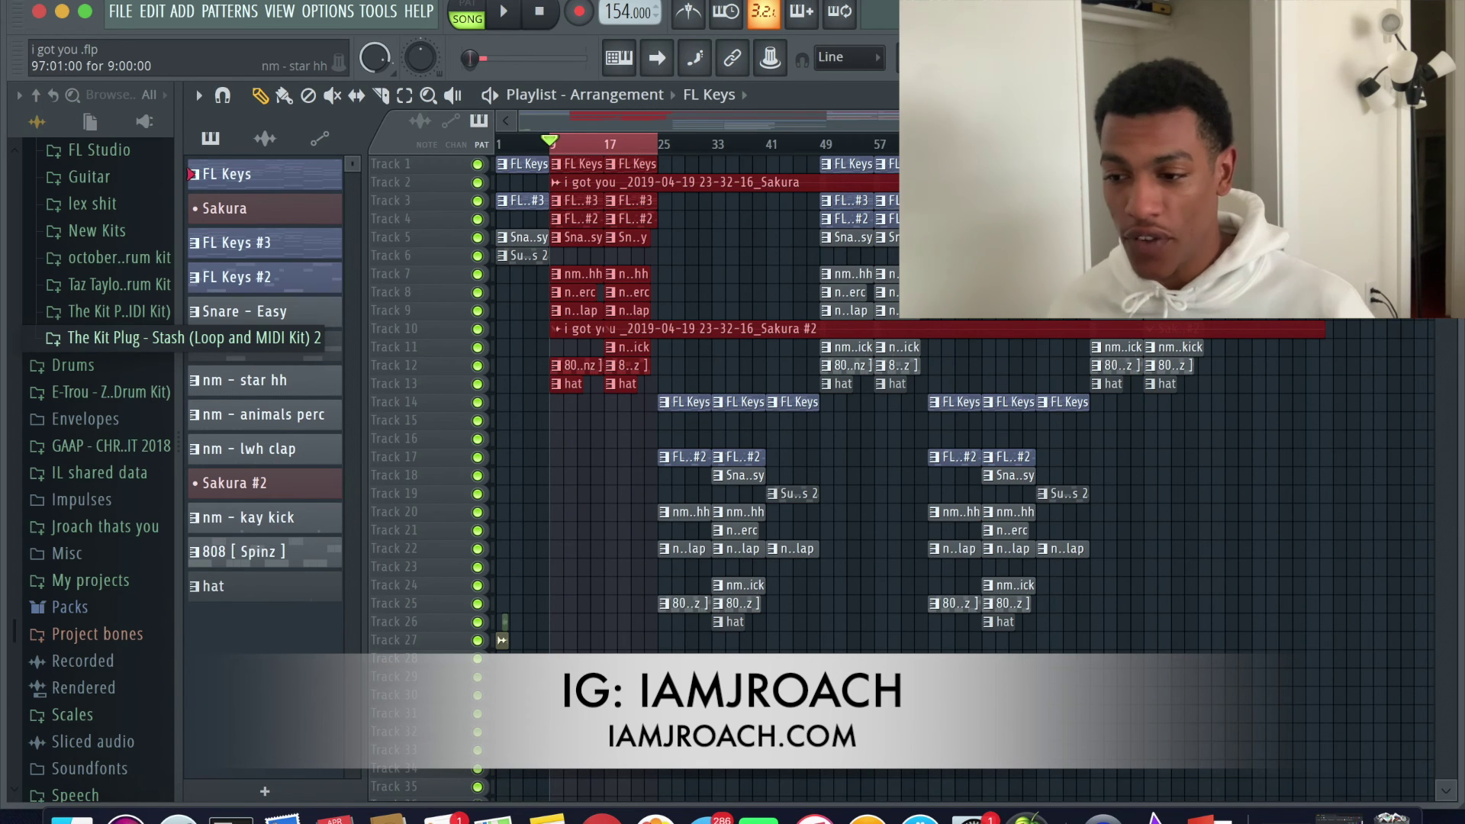